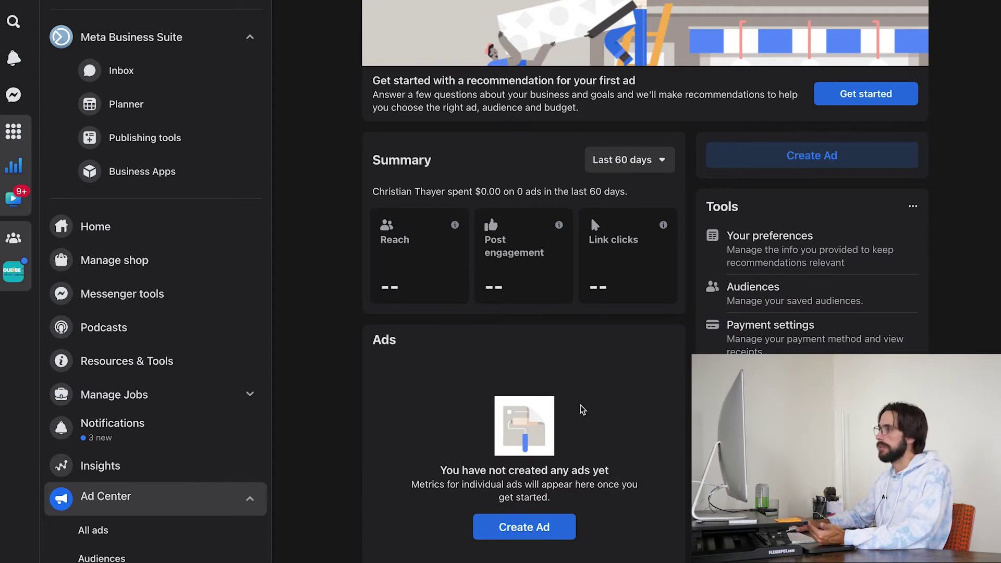
- Start a new ad for the Film Club Direct page with Create Ad
{"action": "left_click", "coordinate": [521, 528]}
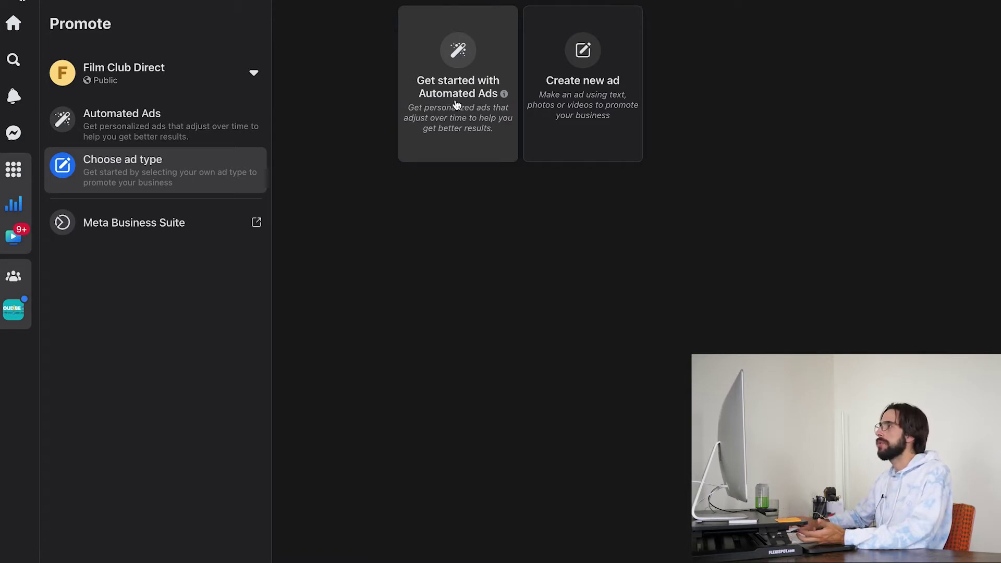
- Choose Automated Ads, start the personalized plan, and reach the audience location question
{"action": "left_click", "coordinate": [454, 105]}
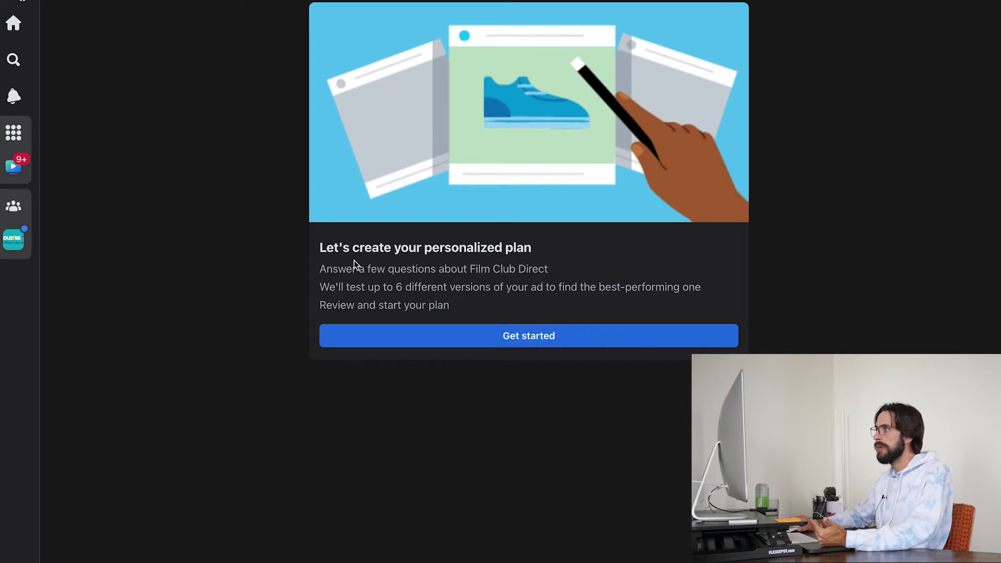
{"action": "left_click_drag", "start_coordinate": [323, 248], "coordinate": [583, 250]}
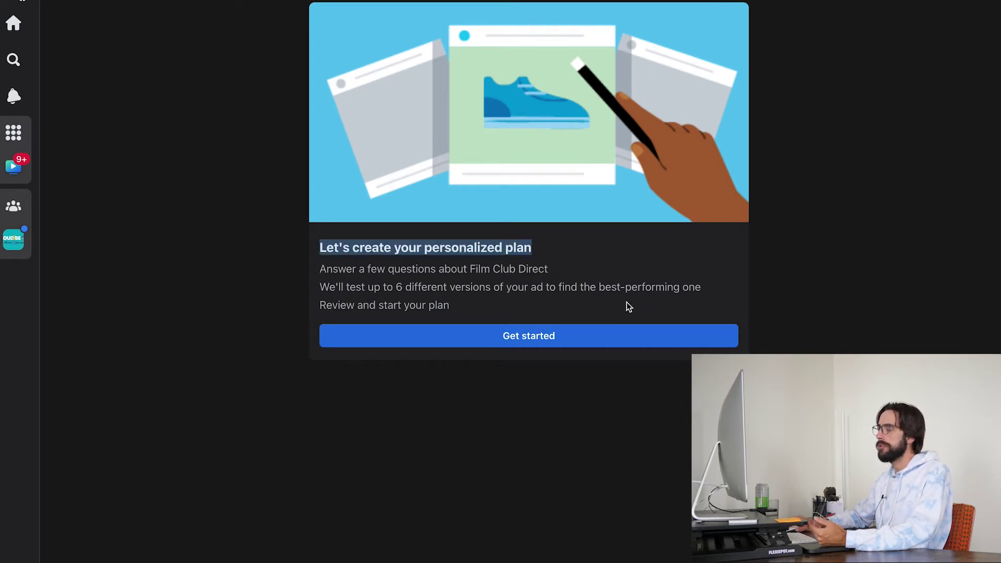
{"action": "left_click", "coordinate": [585, 262]}
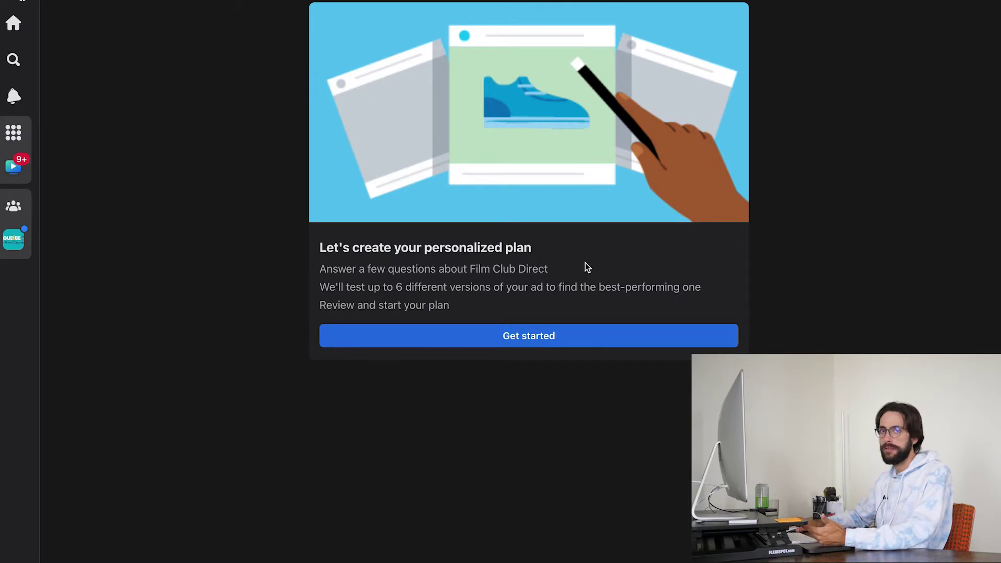
{"action": "left_click", "coordinate": [541, 338]}
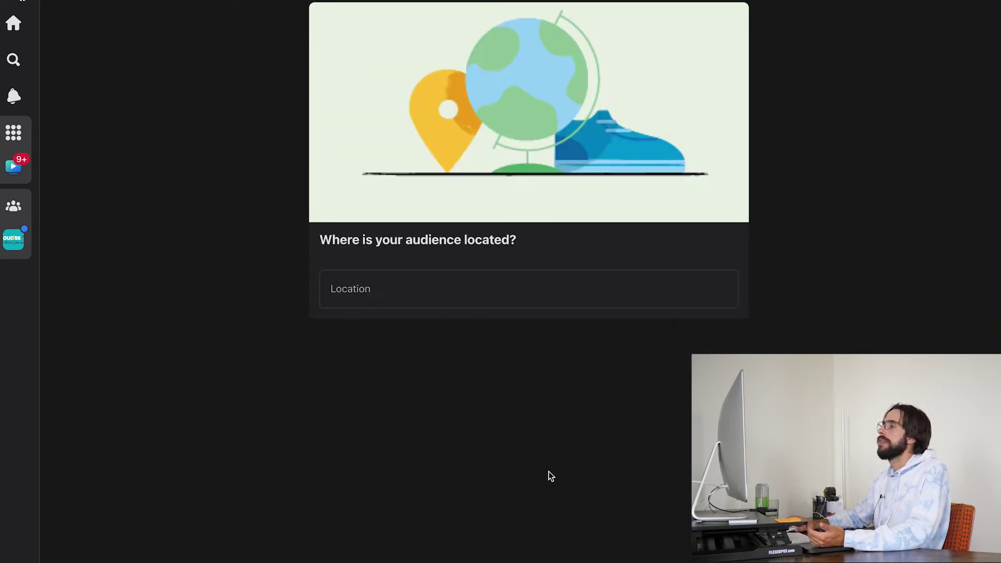
{"action": "left_click", "coordinate": [376, 294]}
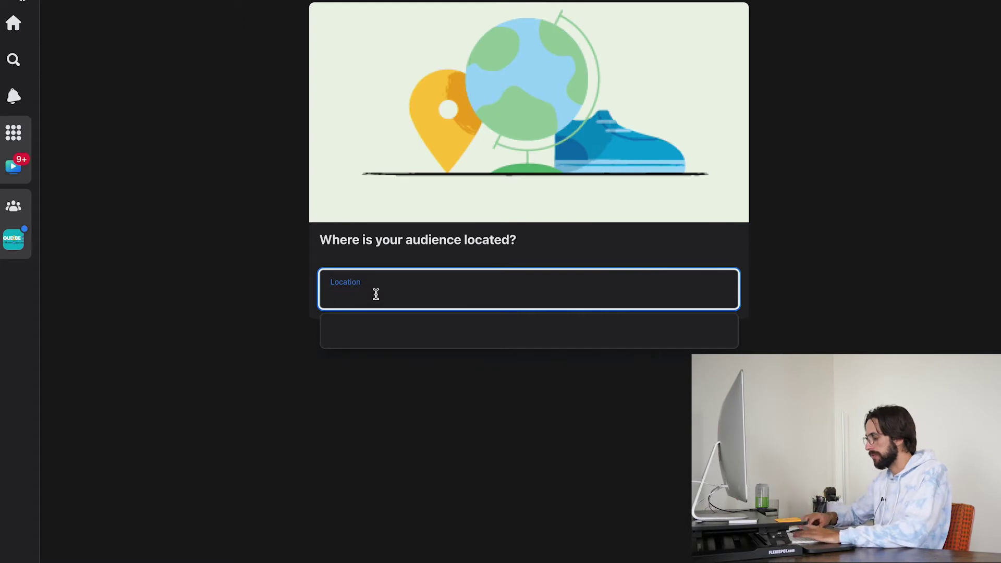
- Enter 48438 as the audience location and continue to the interests question
{"action": "type", "text": "48438"}
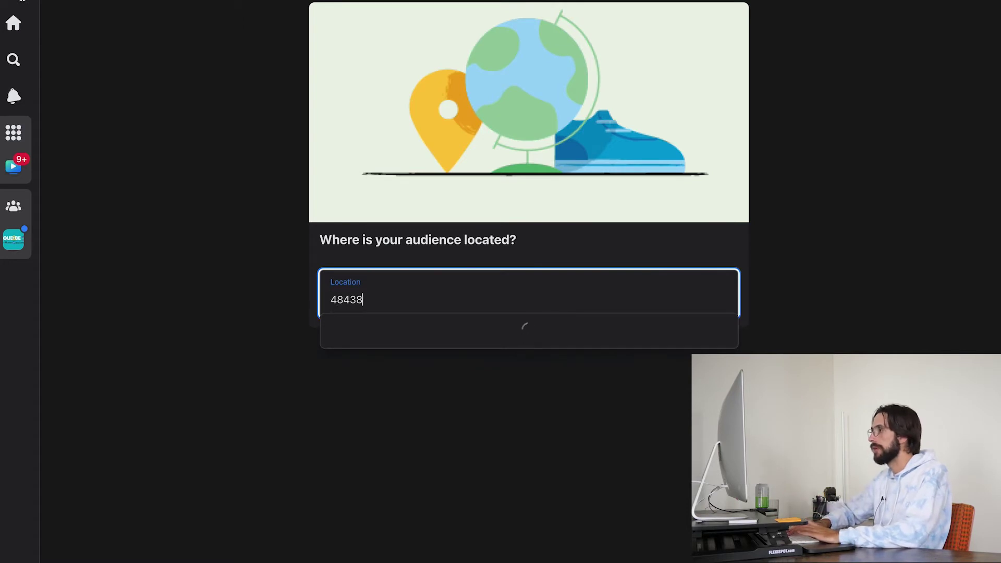
{"action": "key", "text": "Return"}
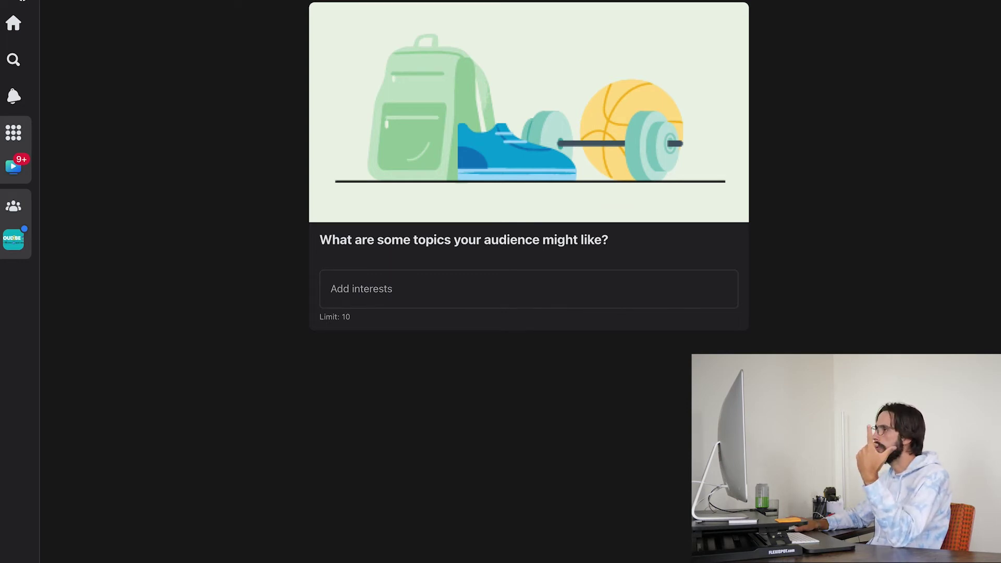
{"action": "left_click", "coordinate": [355, 303]}
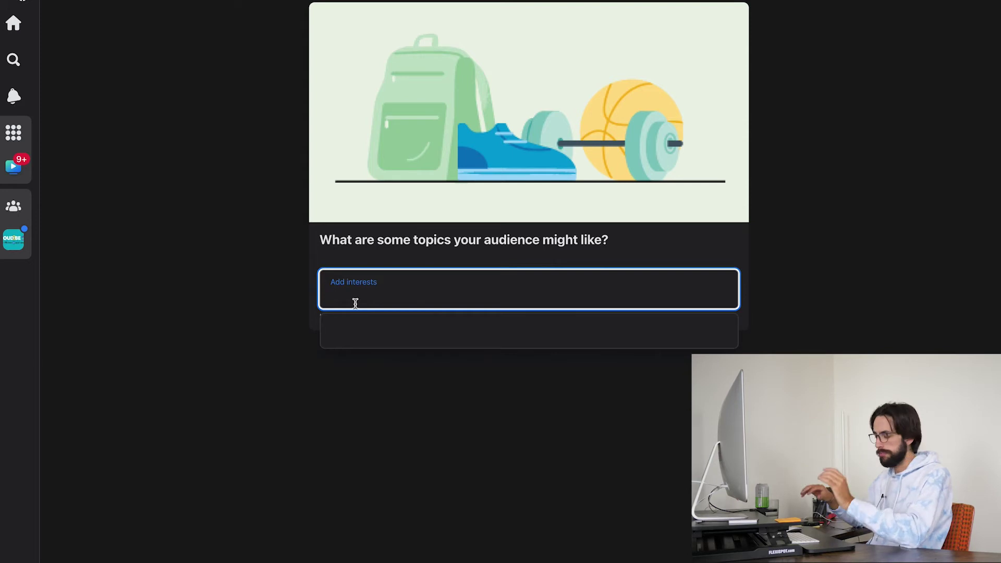
- Search for and add the Zillow and Trulia audience interests
{"action": "type", "text": "zillow"}
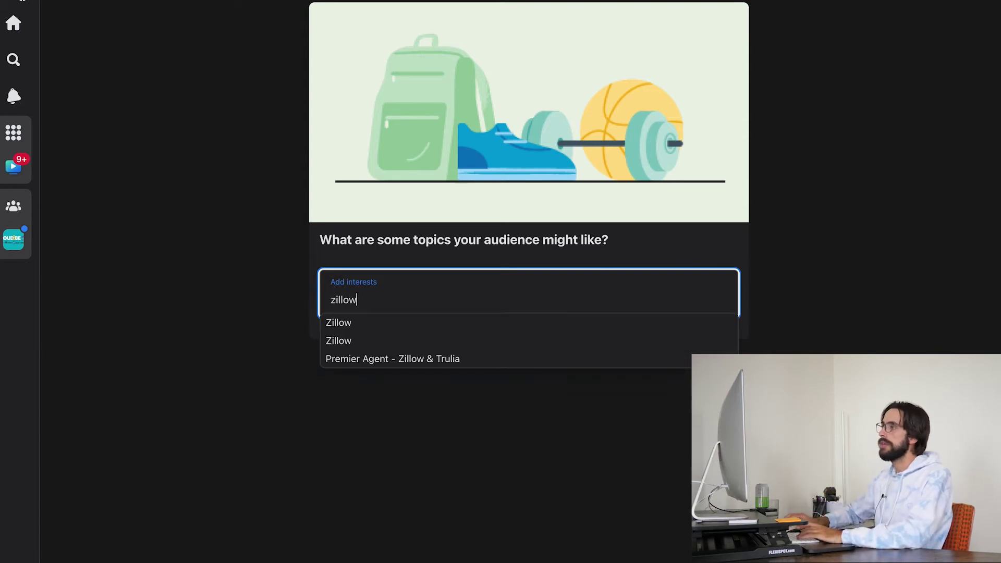
{"action": "left_click", "coordinate": [337, 323]}
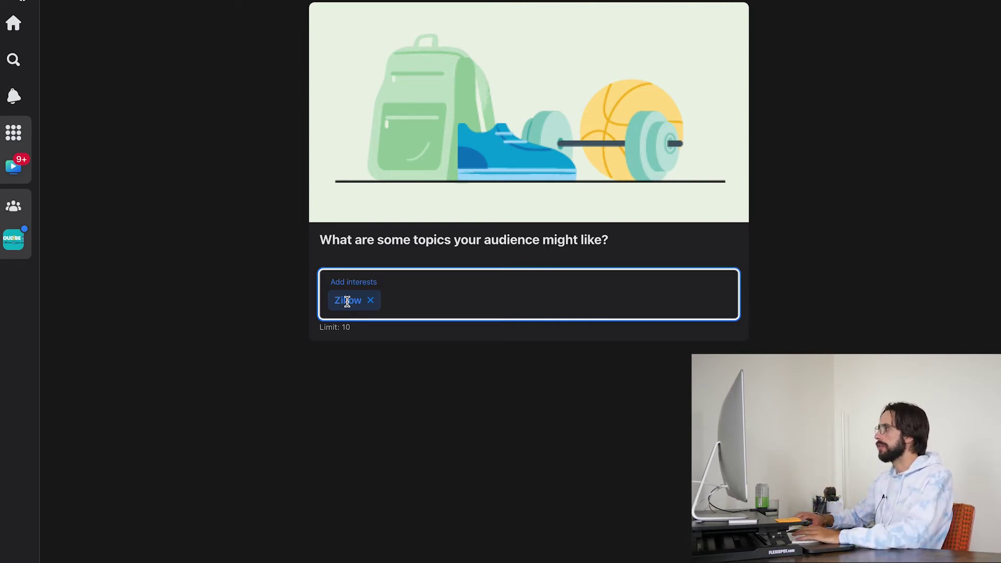
{"action": "type", "text": "truli"}
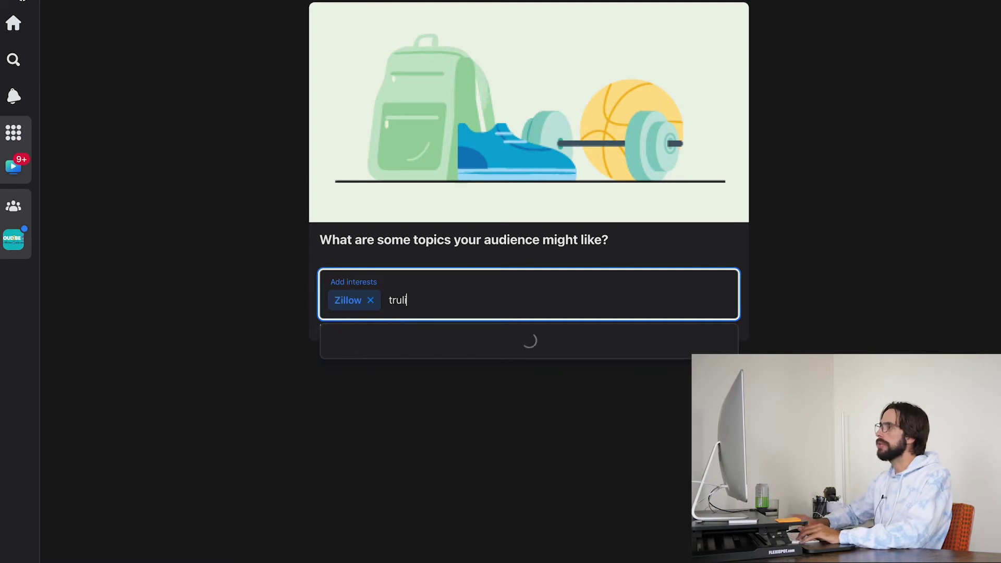
{"action": "left_click", "coordinate": [339, 333]}
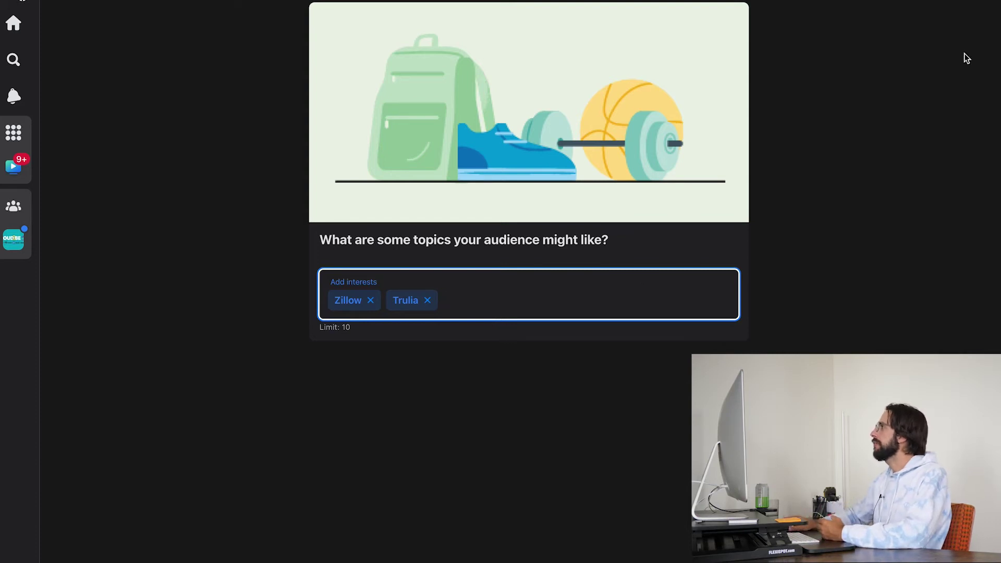
{"action": "key", "text": "Tab"}
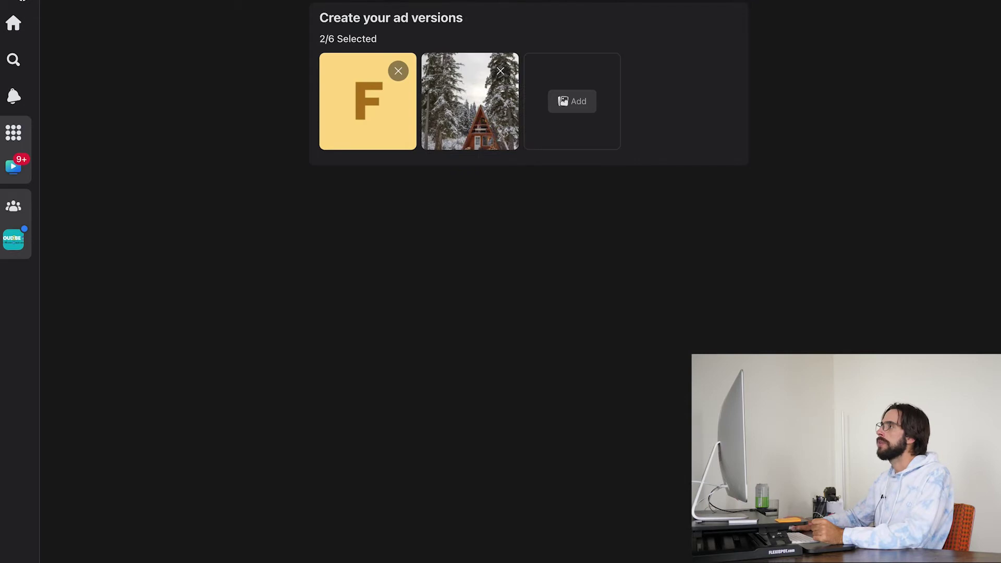
- Remove the snowy cabin image from the ad versions
{"action": "left_click", "coordinate": [503, 72]}
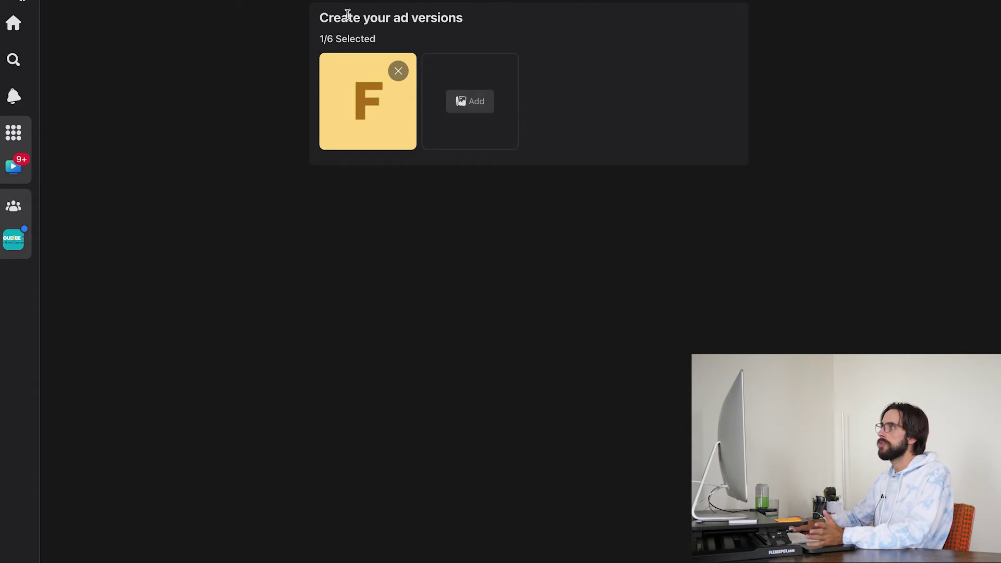
{"action": "left_click_drag", "start_coordinate": [319, 16], "coordinate": [467, 25]}
{"action": "left_click", "coordinate": [533, 33]}
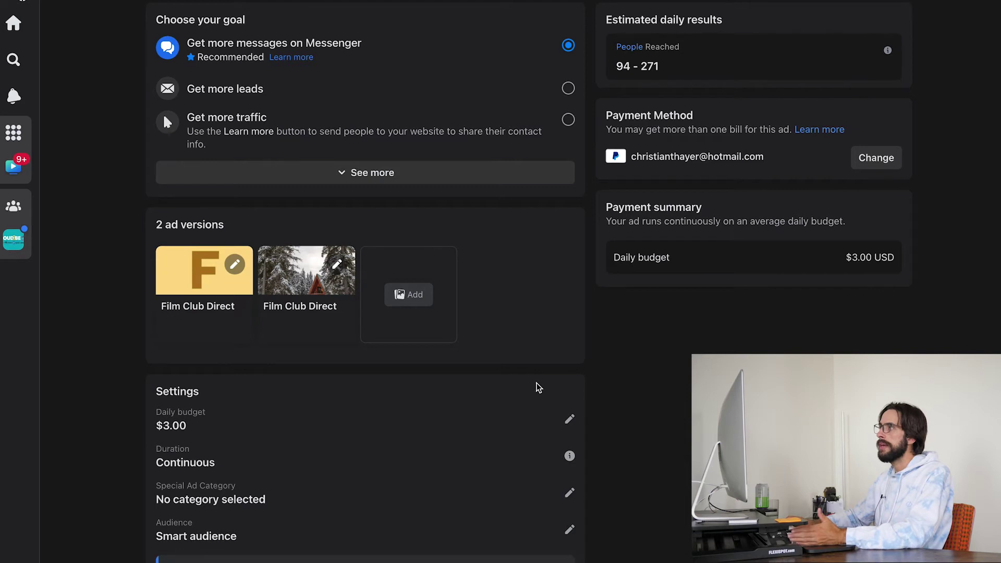
- Switch the ad goal from Messenger messages to Get more leads
{"action": "scroll", "coordinate": [572, 271], "scroll_direction": "down", "scroll_amount": 1}
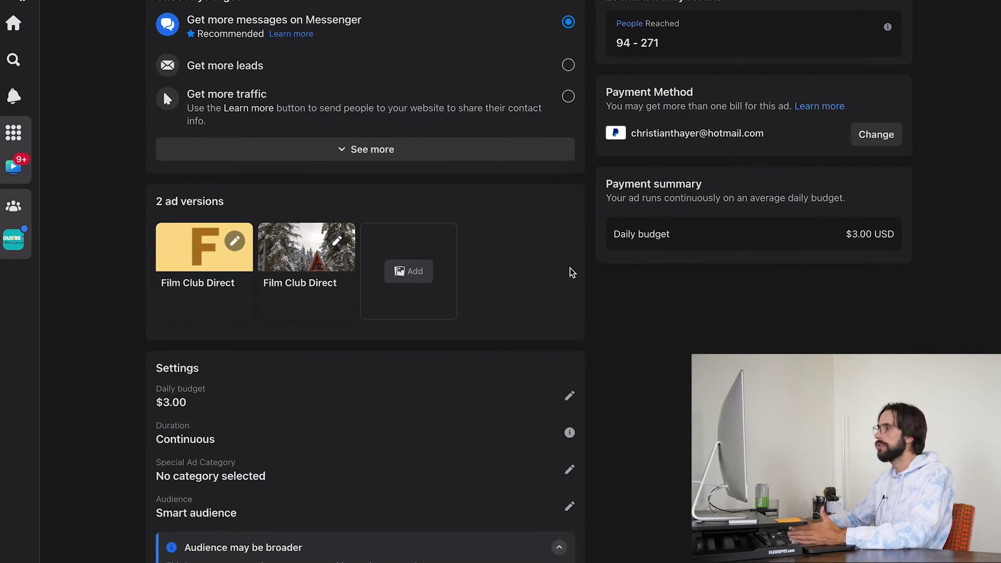
{"action": "scroll", "coordinate": [571, 271], "scroll_direction": "up", "scroll_amount": 1}
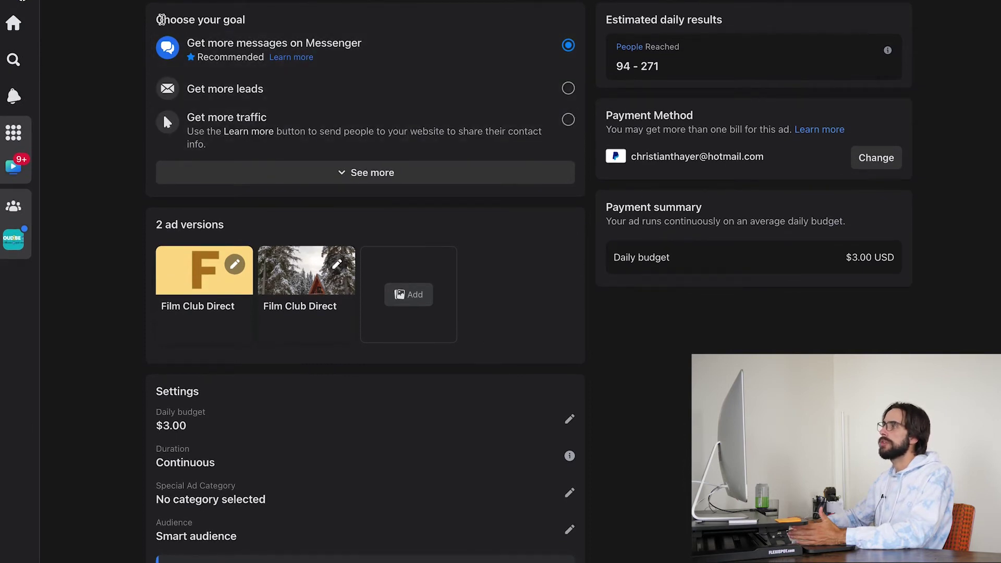
{"action": "left_click_drag", "start_coordinate": [161, 20], "coordinate": [244, 20]}
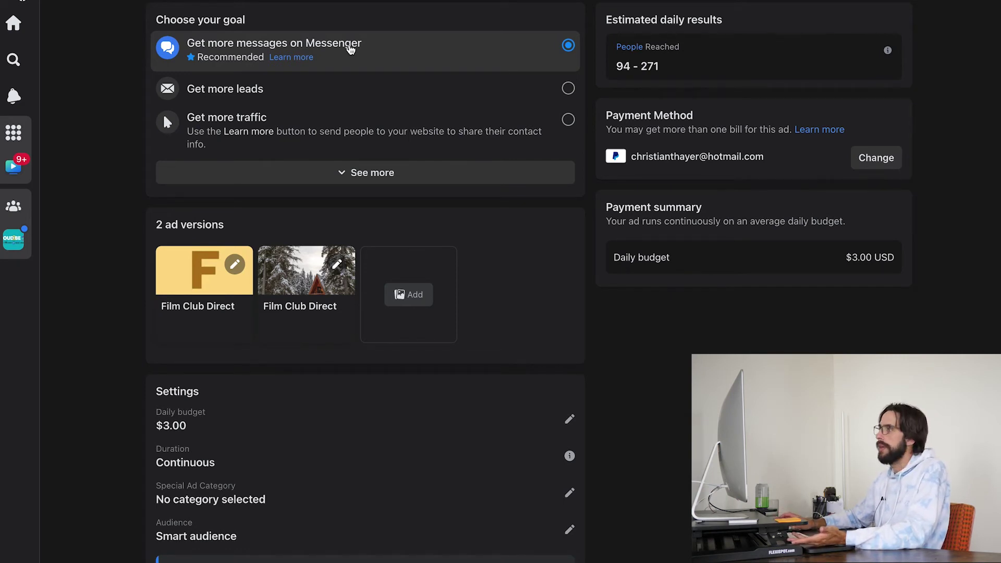
{"action": "left_click", "coordinate": [568, 89]}
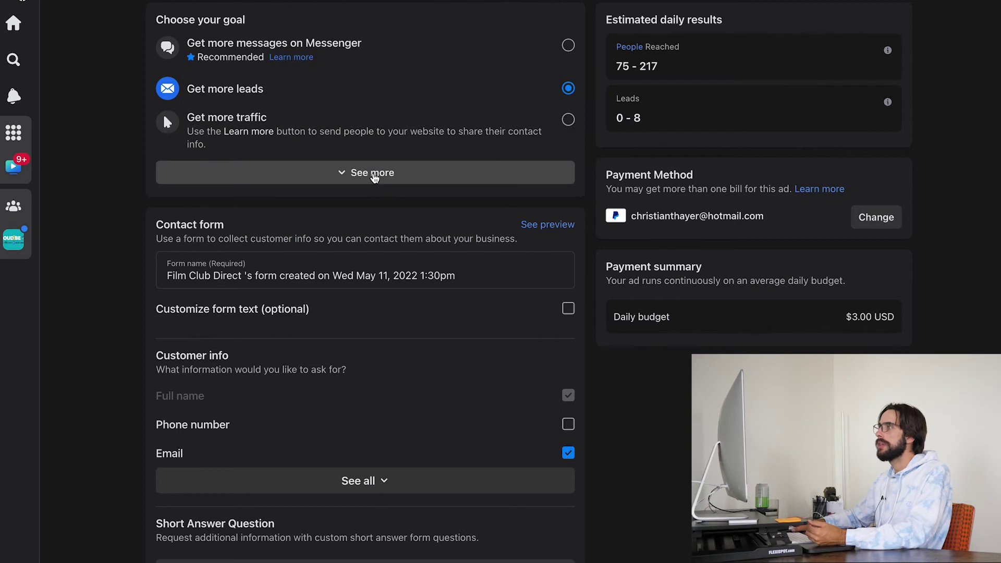
- Name the lead contact form 'Test'
{"action": "left_click", "coordinate": [374, 178]}
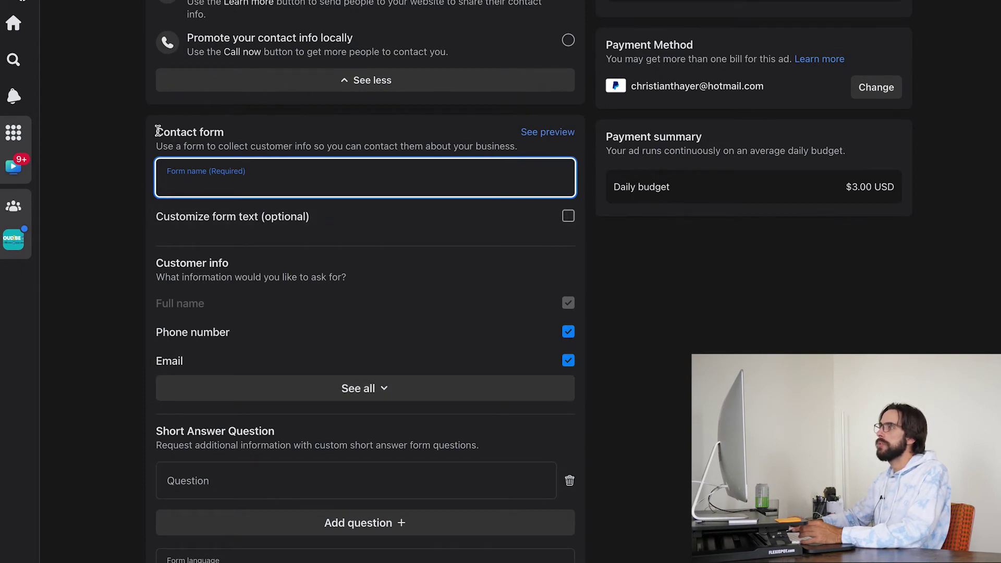
{"action": "left_click_drag", "start_coordinate": [156, 132], "coordinate": [232, 135]}
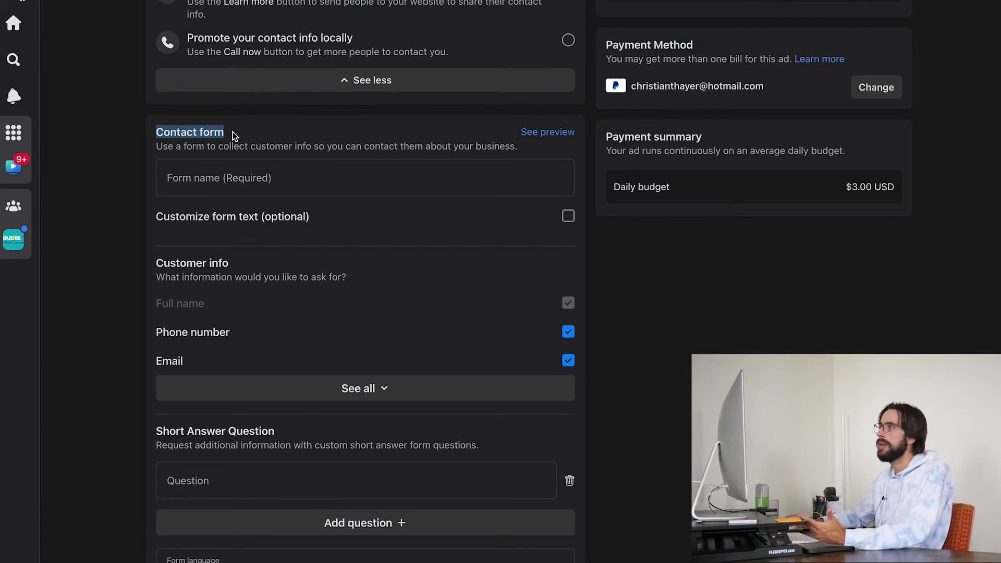
{"action": "left_click", "coordinate": [199, 181]}
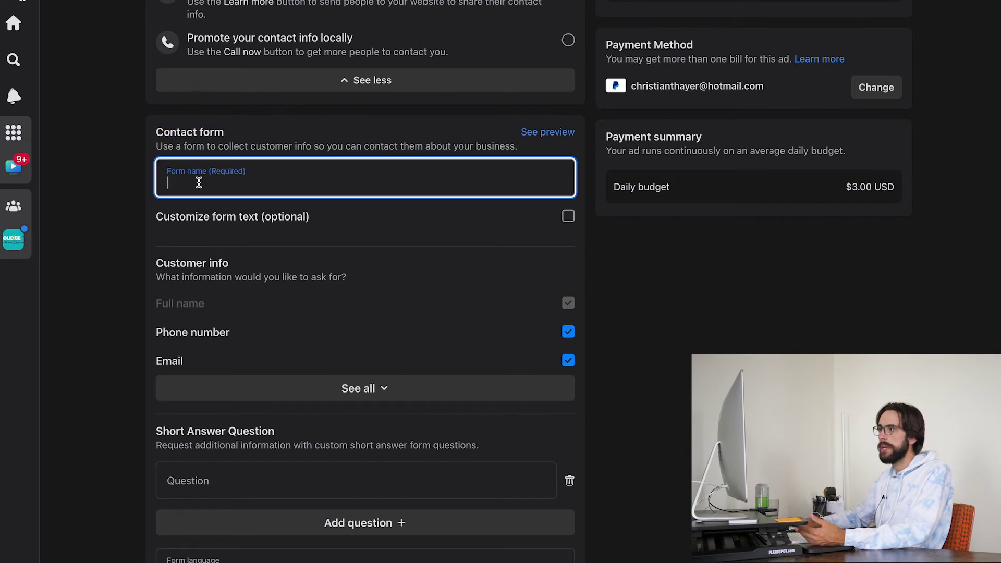
{"action": "type", "text": "Test"}
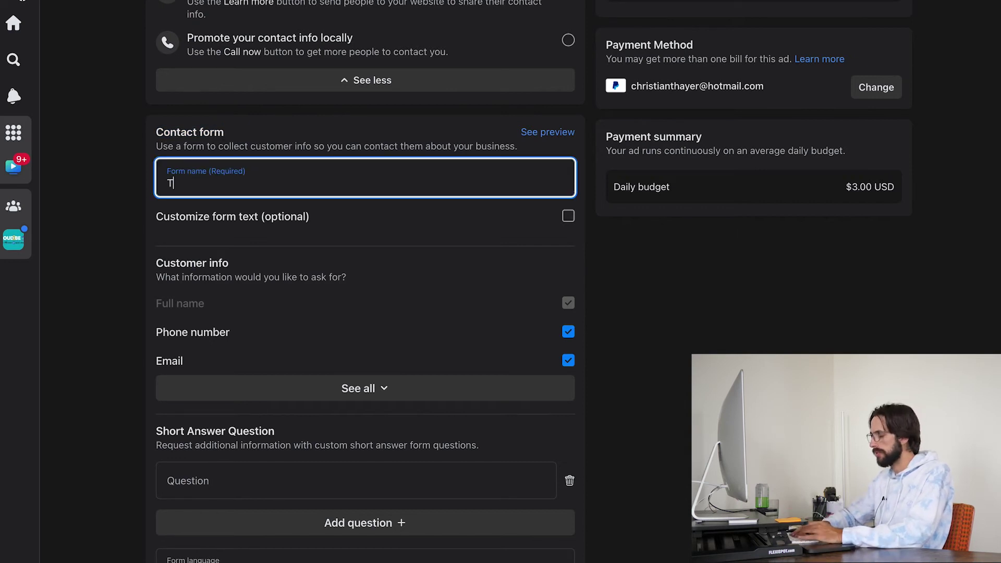
{"action": "left_click", "coordinate": [711, 332]}
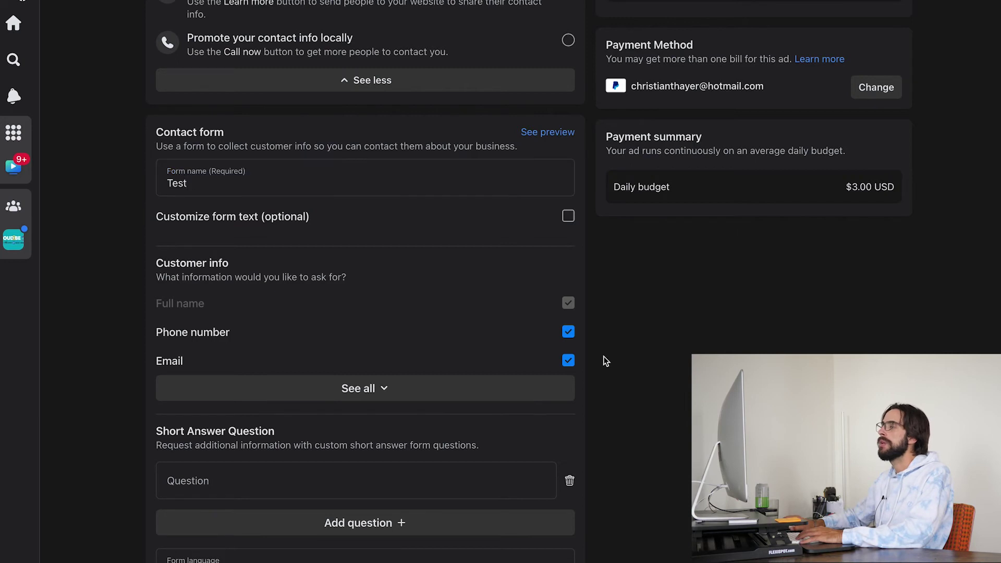
- Keep Phone number requested and preview the Test contact form
{"action": "left_click", "coordinate": [569, 336]}
{"action": "left_click", "coordinate": [570, 335]}
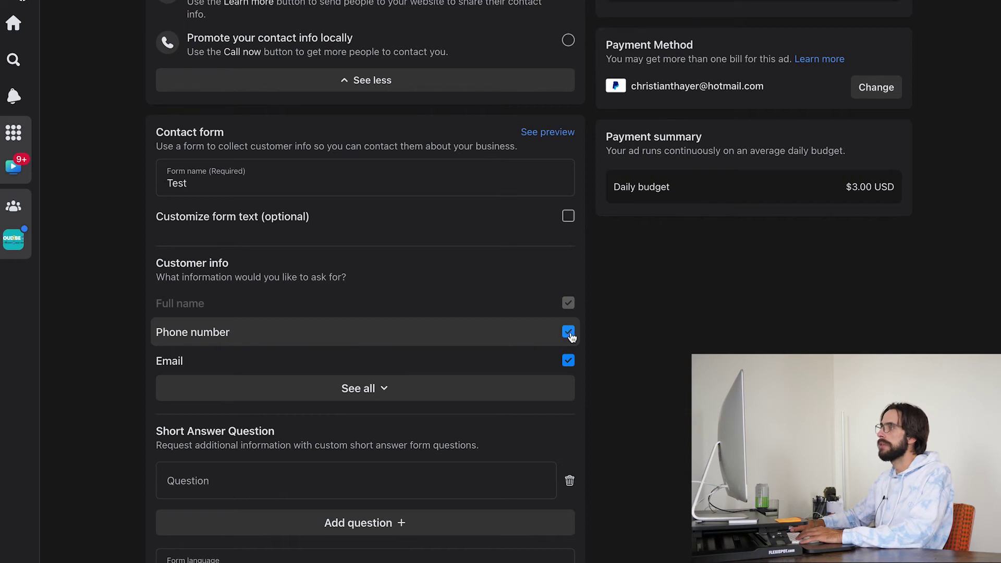
{"action": "left_click", "coordinate": [542, 132]}
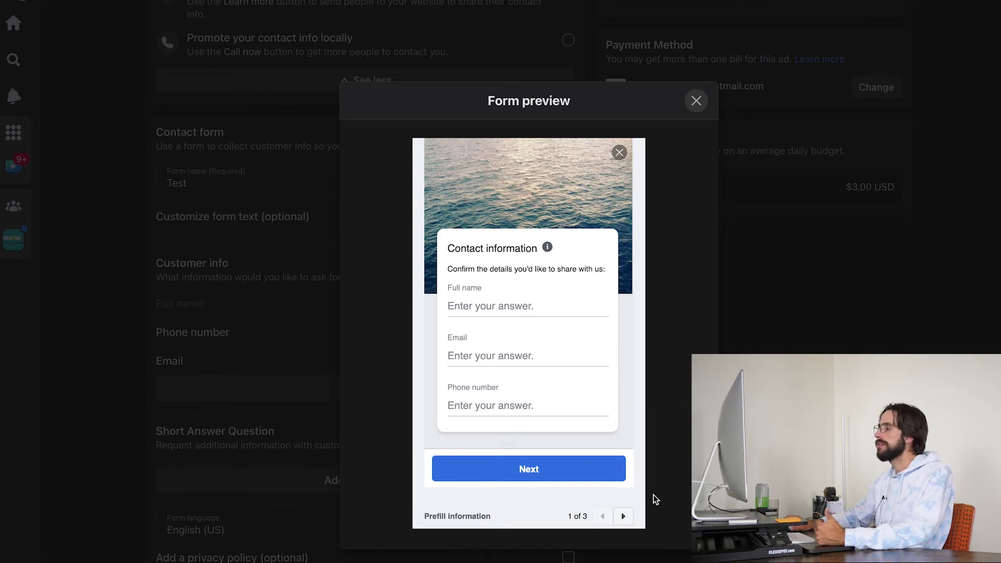
{"action": "left_click", "coordinate": [623, 517]}
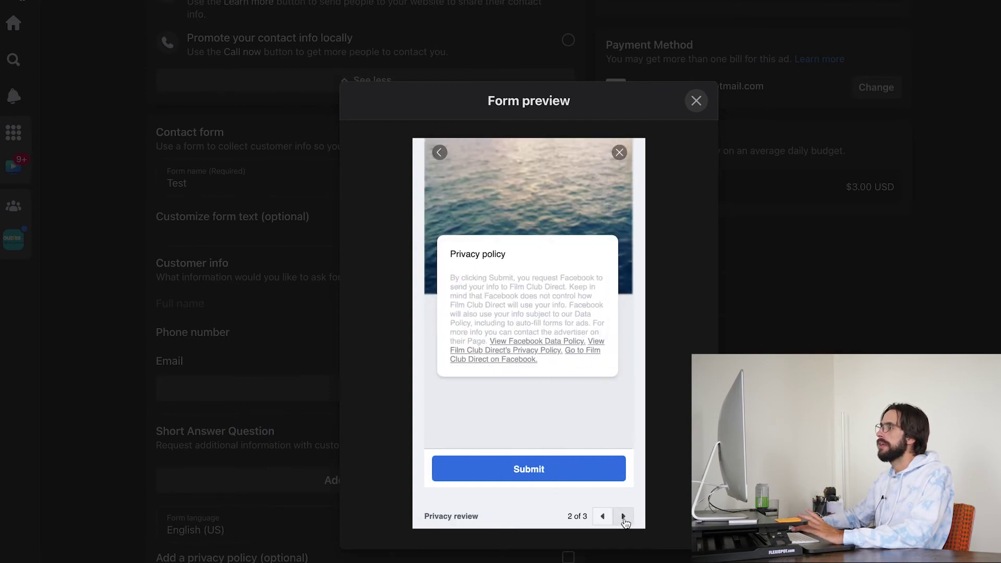
{"action": "left_click", "coordinate": [623, 516]}
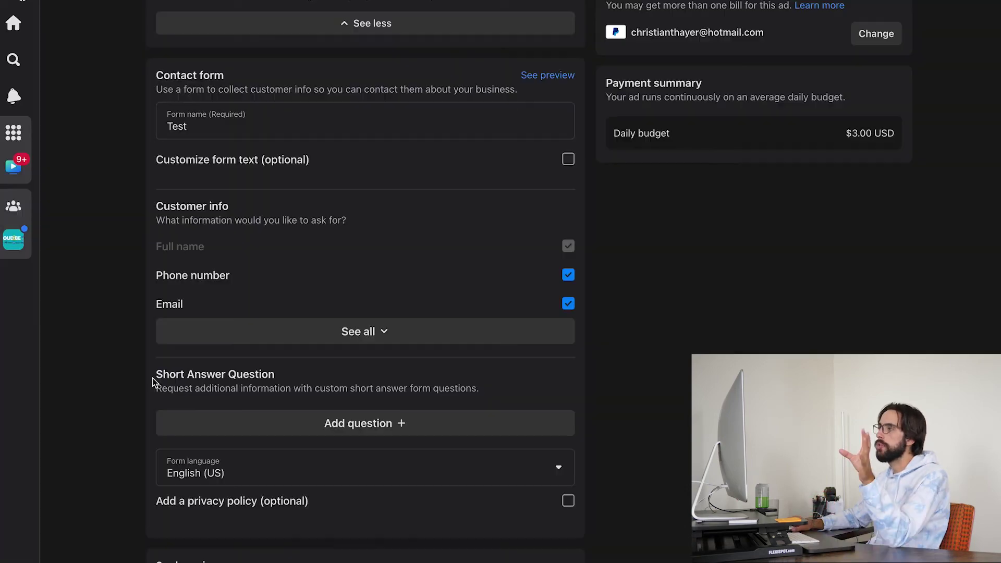
{"action": "left_click_drag", "start_coordinate": [154, 375], "coordinate": [275, 373]}
- Add the short answer question 'Are looking to buy or sell?' to the form
{"action": "left_click", "coordinate": [369, 425]}
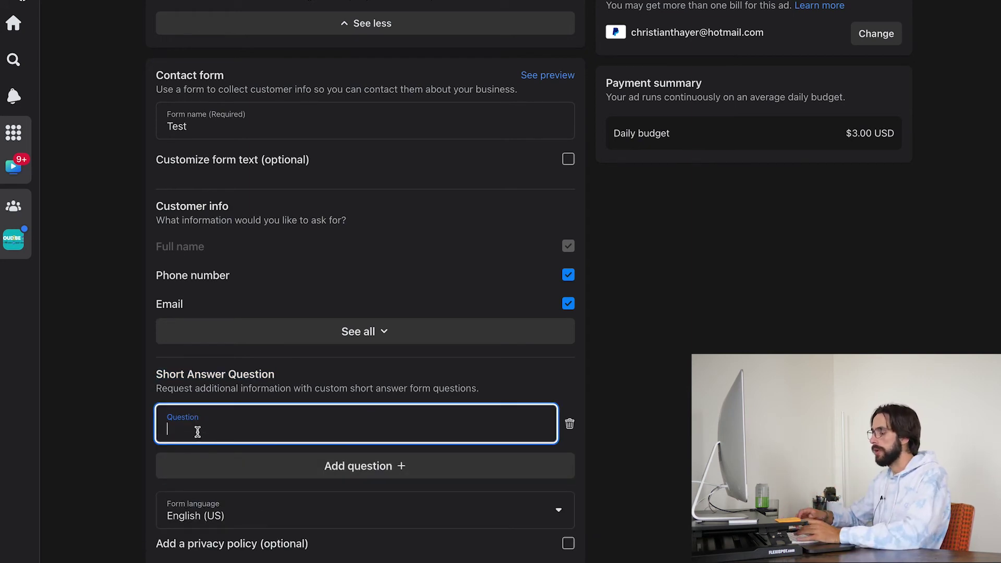
{"action": "type", "text": "Are l"}
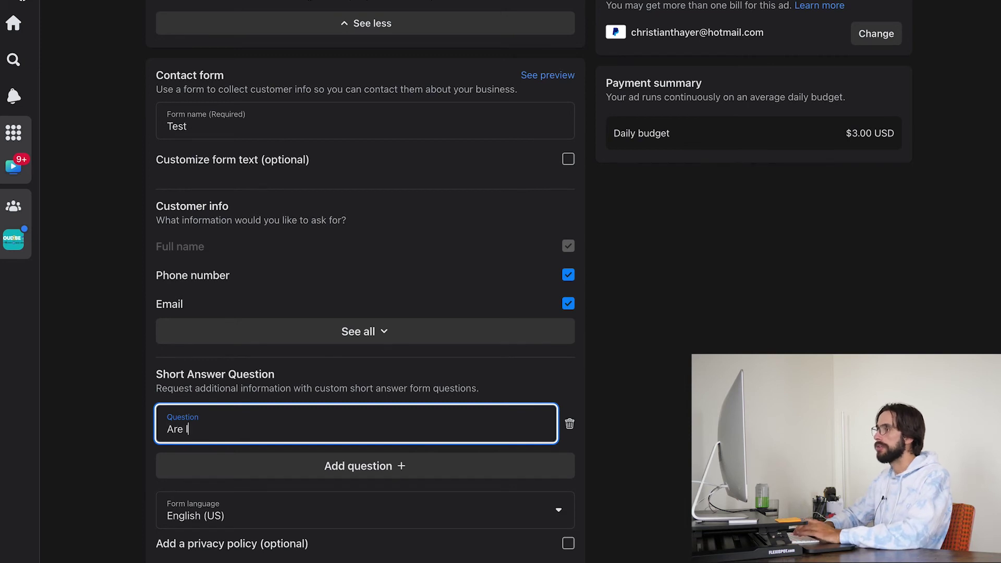
{"action": "type", "text": "ooking to buy or sell?"}
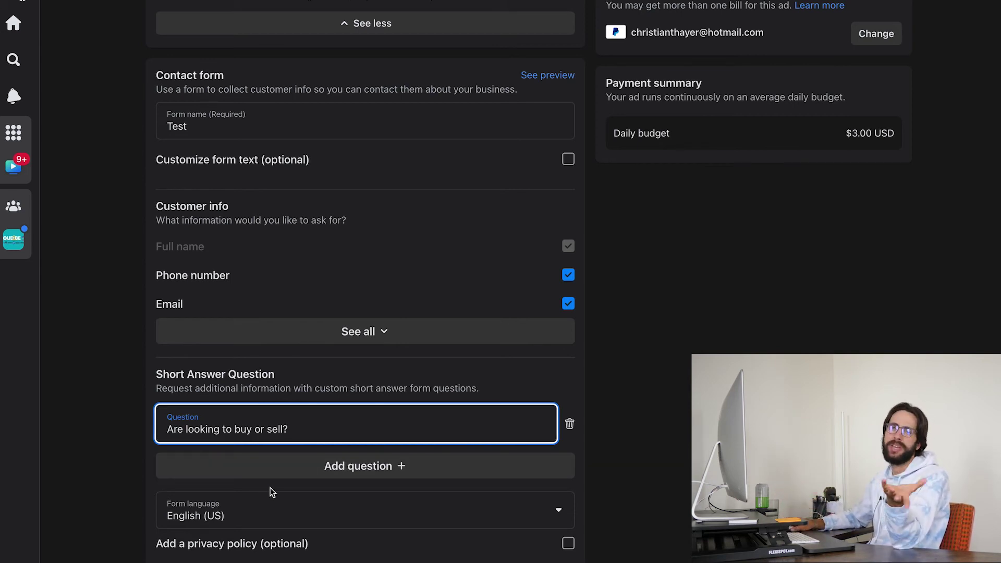
{"action": "scroll", "coordinate": [293, 508], "scroll_direction": "down", "scroll_amount": 2}
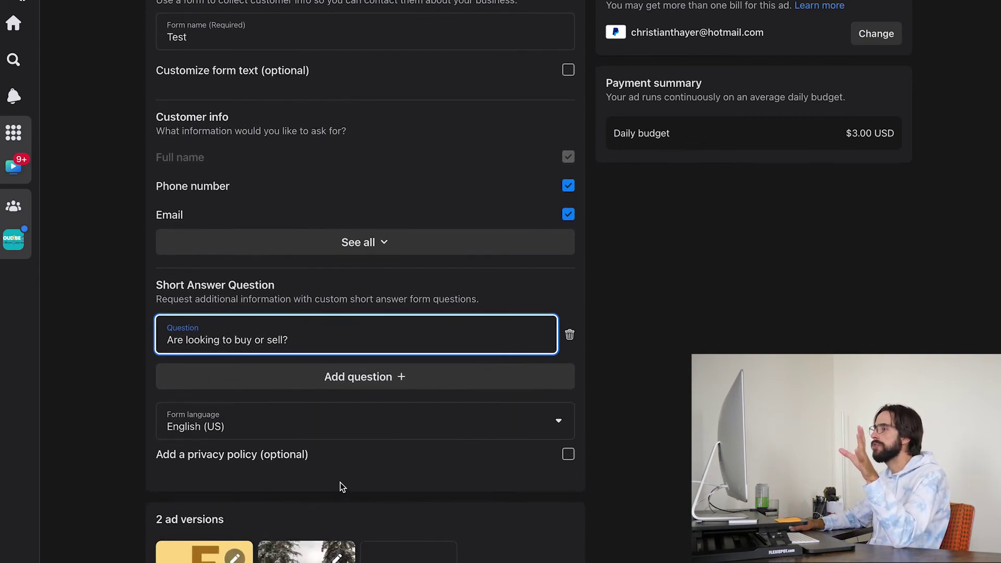
- In ad Version 1, clear the old 'Film Club Direct' headline
{"action": "scroll", "coordinate": [342, 487], "scroll_direction": "down", "scroll_amount": 3}
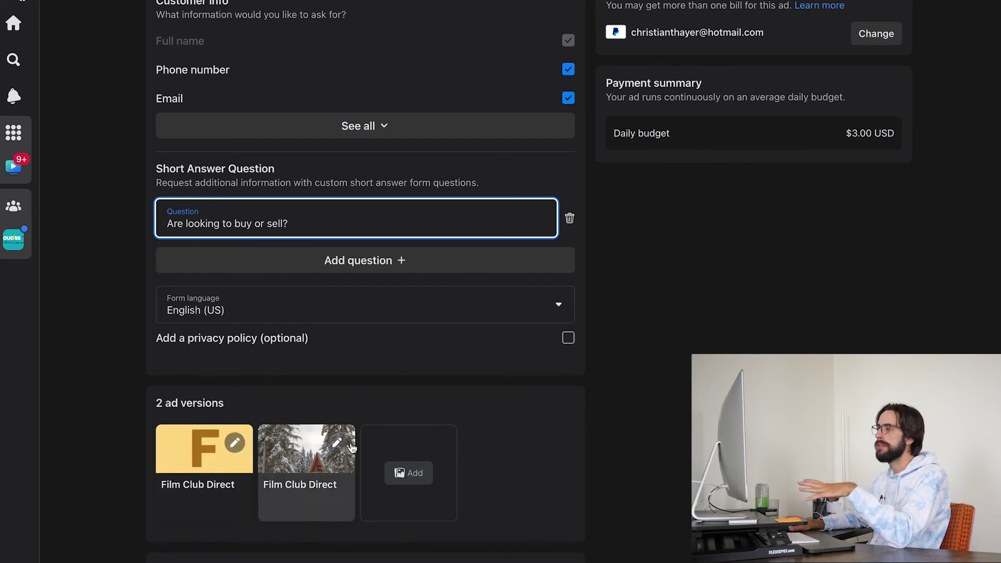
{"action": "left_click", "coordinate": [234, 447]}
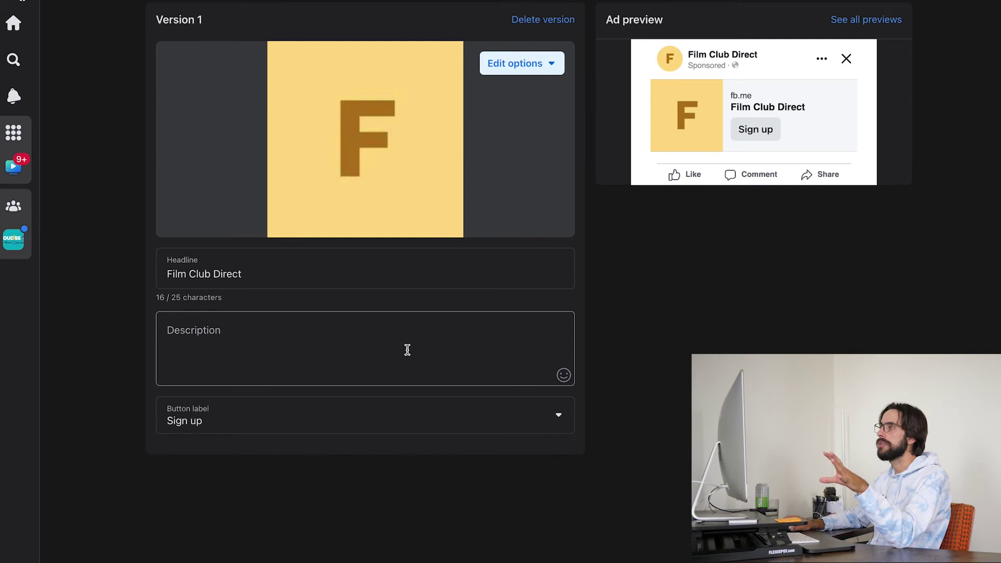
{"action": "left_click", "coordinate": [227, 273]}
{"action": "triple_click", "coordinate": [209, 274]}
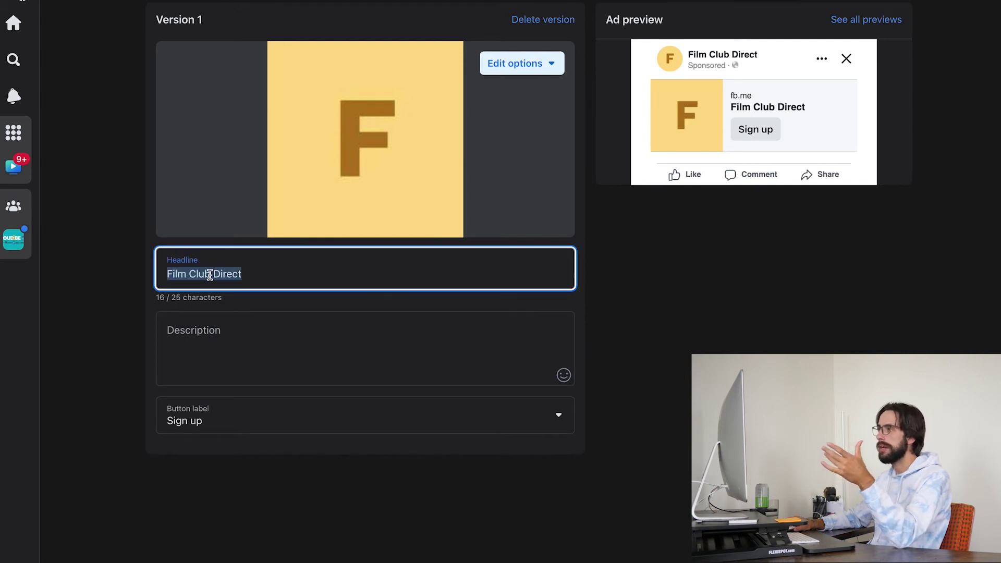
{"action": "key", "text": "BackSpace"}
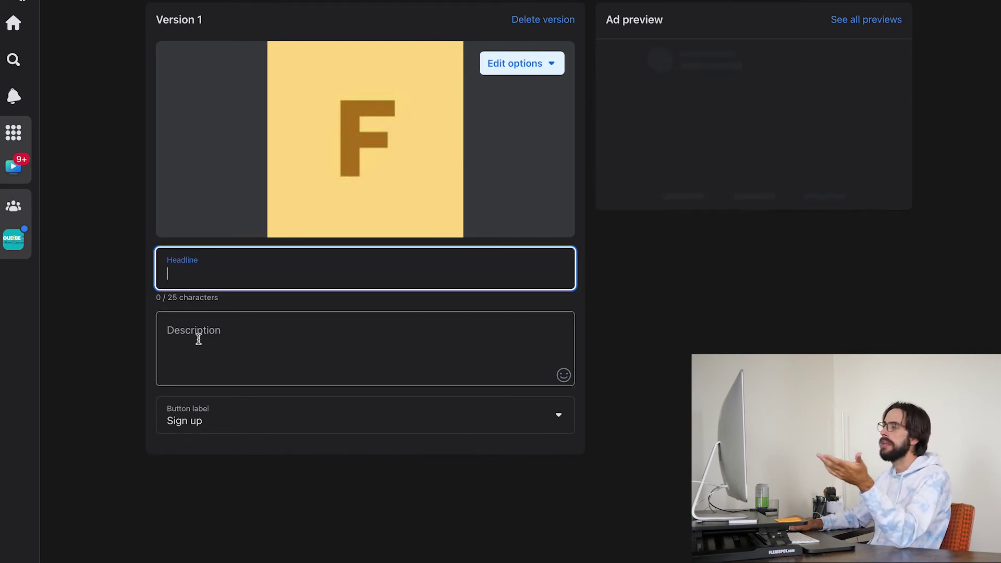
- Enter the new headline 'Let buy your house!'
{"action": "left_click", "coordinate": [197, 336]}
{"action": "left_click", "coordinate": [309, 428]}
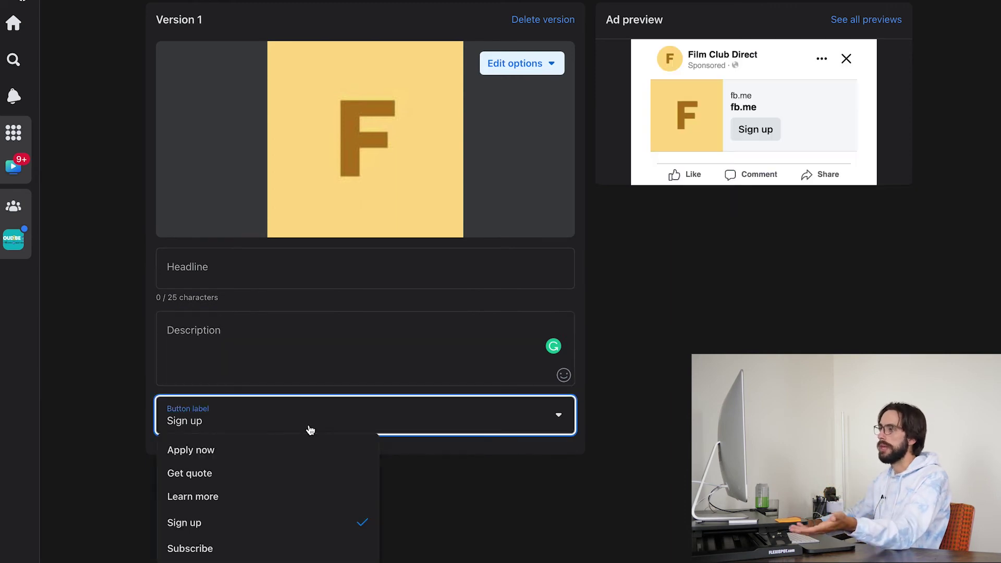
{"action": "left_click", "coordinate": [194, 267]}
{"action": "left_click", "coordinate": [195, 267]}
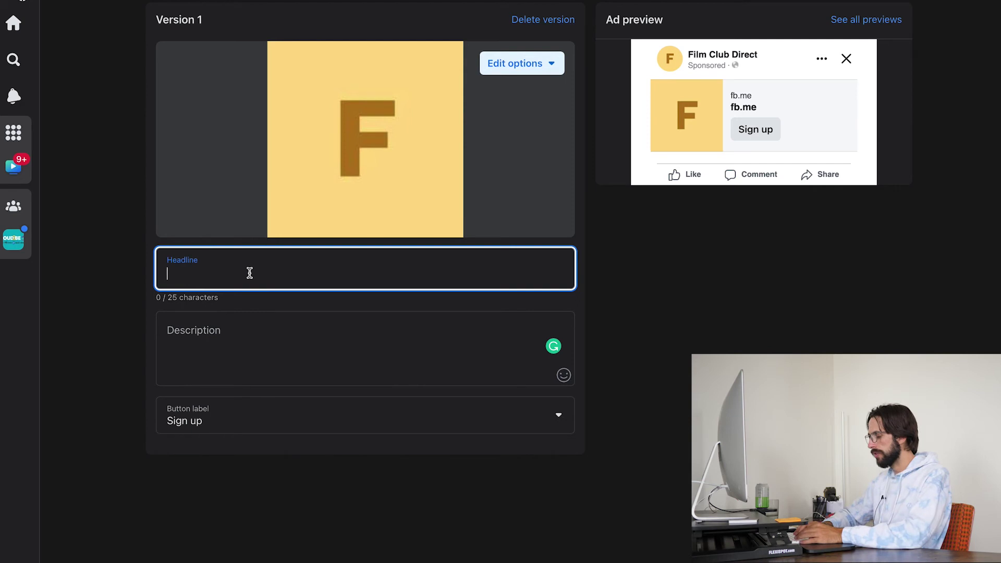
{"action": "type", "text": "Let"}
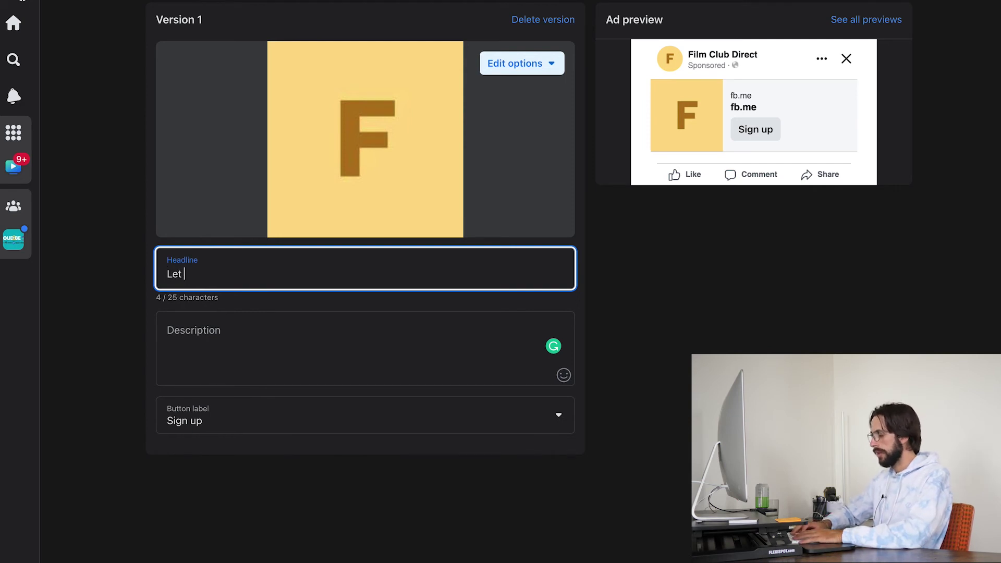
{"action": "type", "text": " bu"}
{"action": "left_click", "coordinate": [216, 346]}
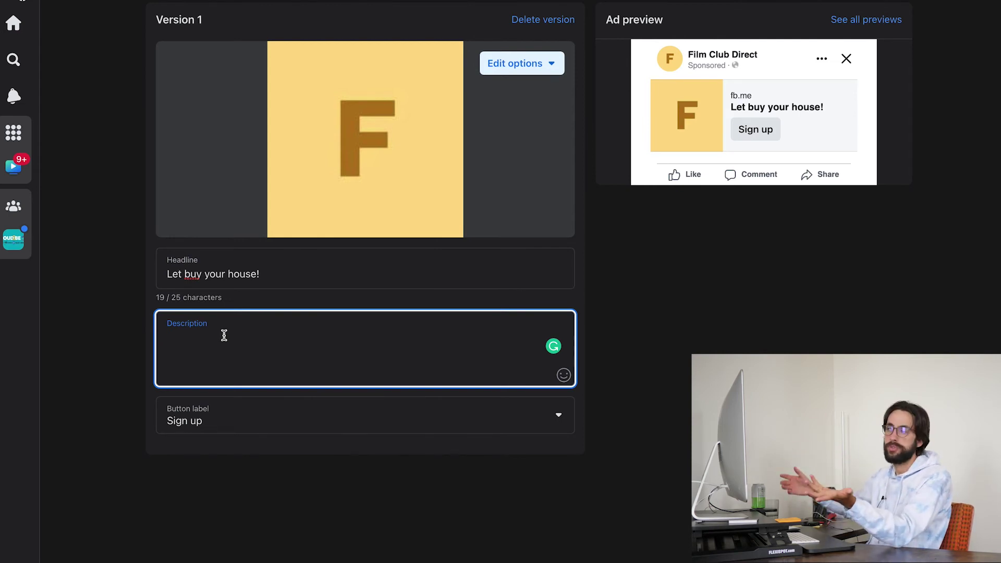
{"action": "left_click", "coordinate": [253, 418]}
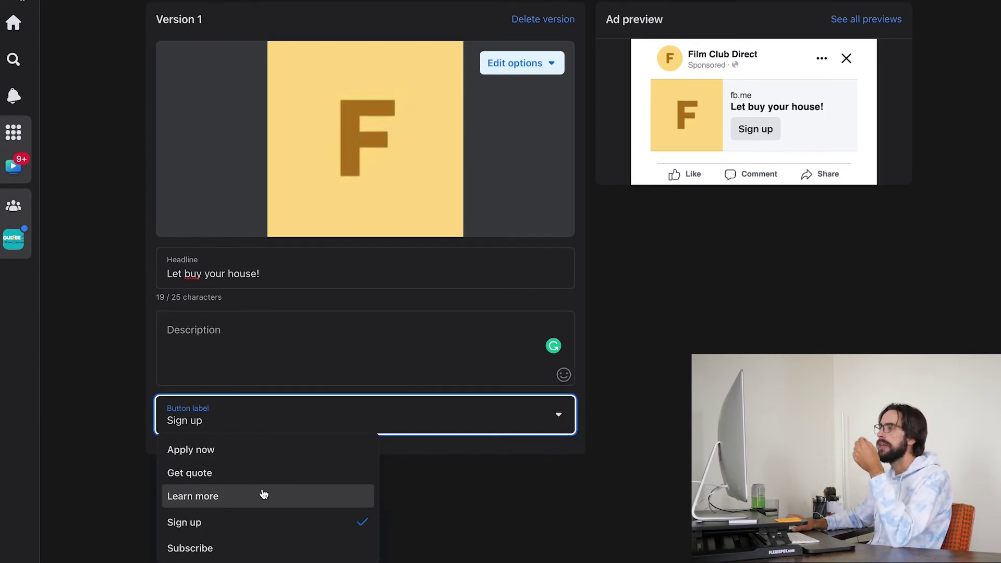
- Set the button to Learn more, paste the lead-form description, and view all previews
{"action": "left_click", "coordinate": [212, 499]}
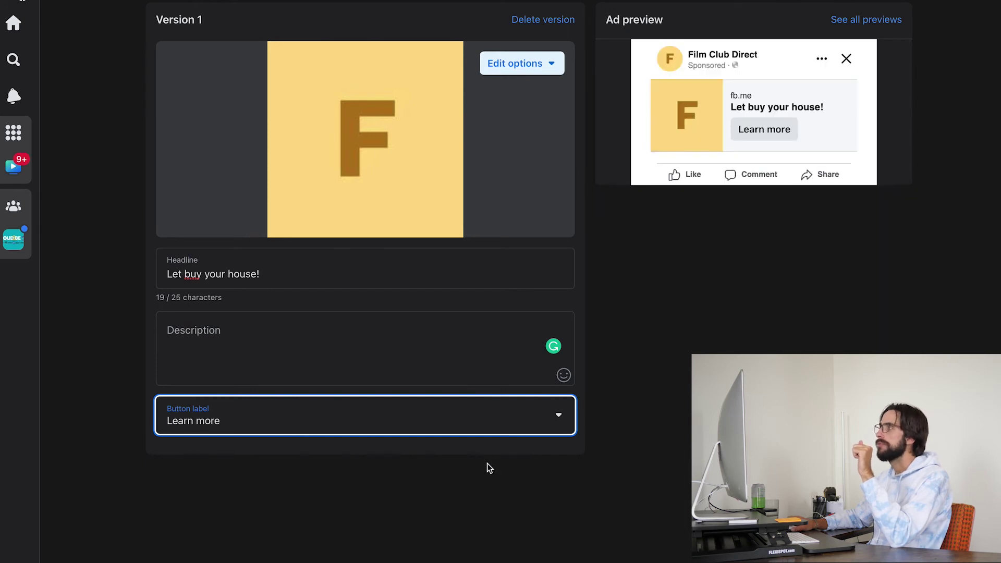
{"action": "left_click", "coordinate": [330, 373]}
{"action": "type", "text": "Next, you will need to create the lead forms that your leads will fill out to contact you. Scroll down to \"Instant Form\" and then click on \"Create Form\" to get started. You can choose which image your lead sees along with your headshot, and also determine which questions you will make them answer to contact you. In general, the fewer questions you ask, the more conversions you will get. You can also choose not to ask any questions and simply set an appointment."}
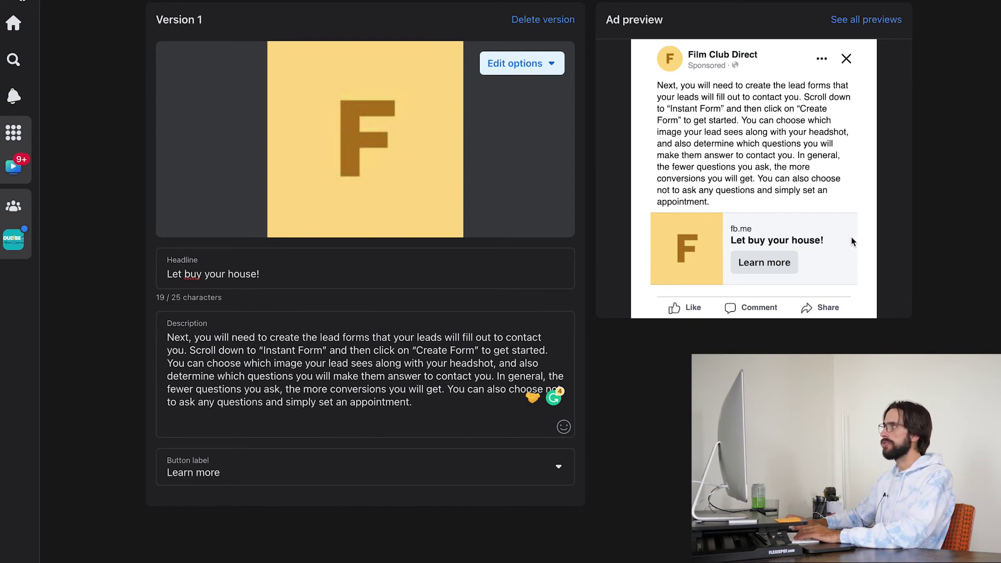
{"action": "left_click", "coordinate": [855, 22]}
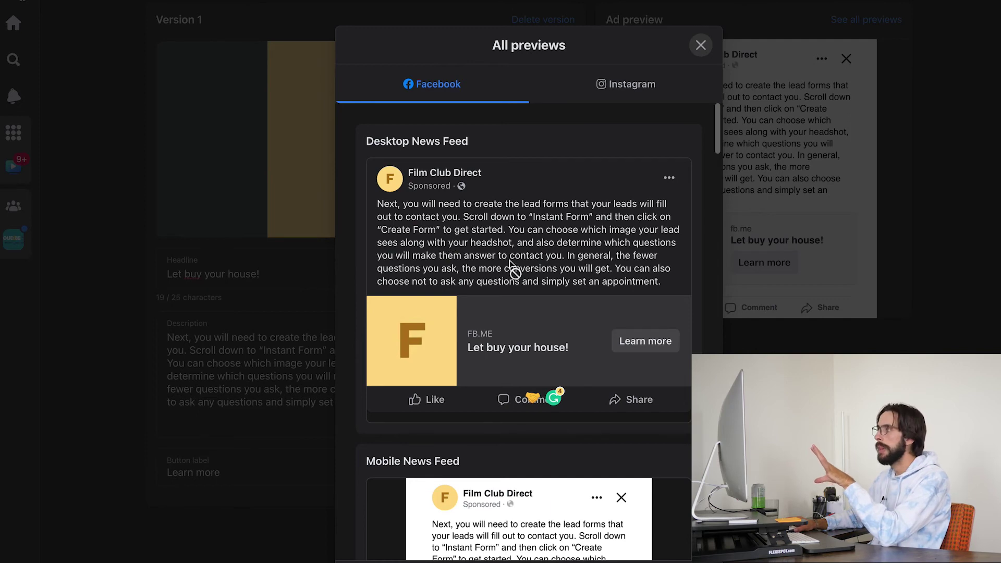
- Scroll through the ad previews for each Facebook placement
{"action": "scroll", "coordinate": [515, 267], "scroll_direction": "down", "scroll_amount": 2}
{"action": "scroll", "coordinate": [519, 229], "scroll_direction": "up", "scroll_amount": 1}
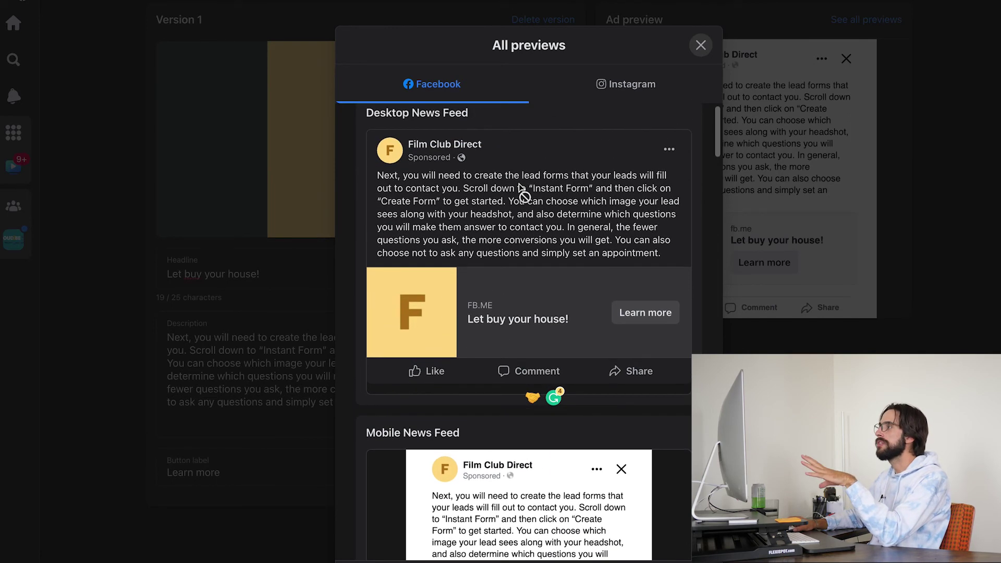
{"action": "scroll", "coordinate": [516, 226], "scroll_direction": "down", "scroll_amount": 5}
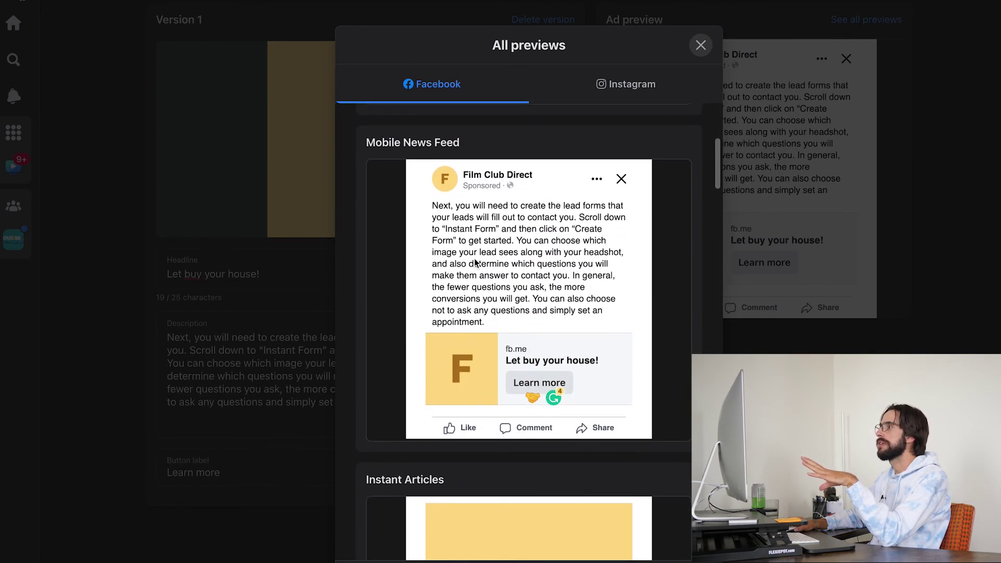
{"action": "scroll", "coordinate": [497, 229], "scroll_direction": "down", "scroll_amount": 2}
{"action": "scroll", "coordinate": [495, 224], "scroll_direction": "up", "scroll_amount": 1}
{"action": "scroll", "coordinate": [493, 218], "scroll_direction": "down", "scroll_amount": 4}
{"action": "scroll", "coordinate": [492, 217], "scroll_direction": "down", "scroll_amount": 8}
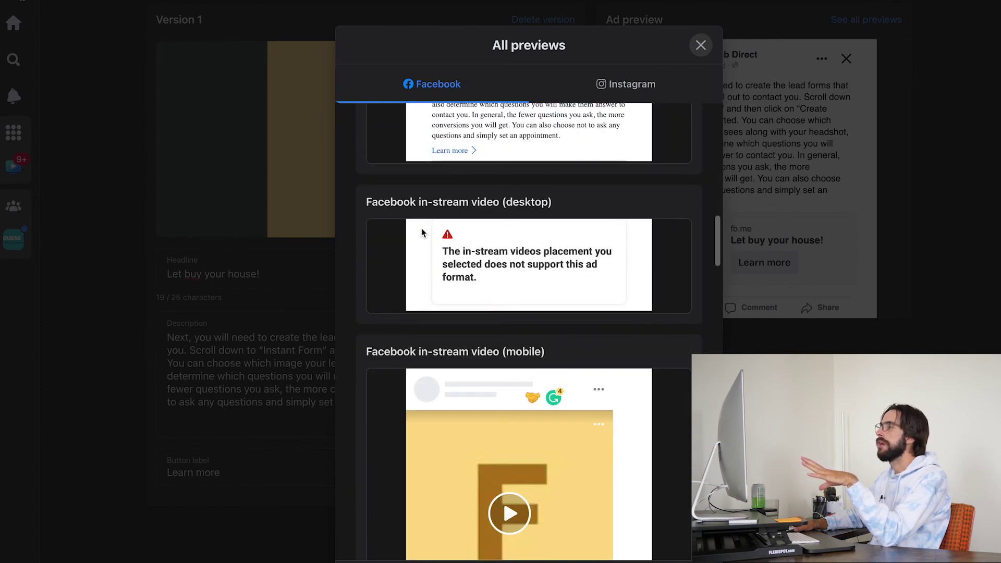
{"action": "scroll", "coordinate": [471, 258], "scroll_direction": "up", "scroll_amount": 1}
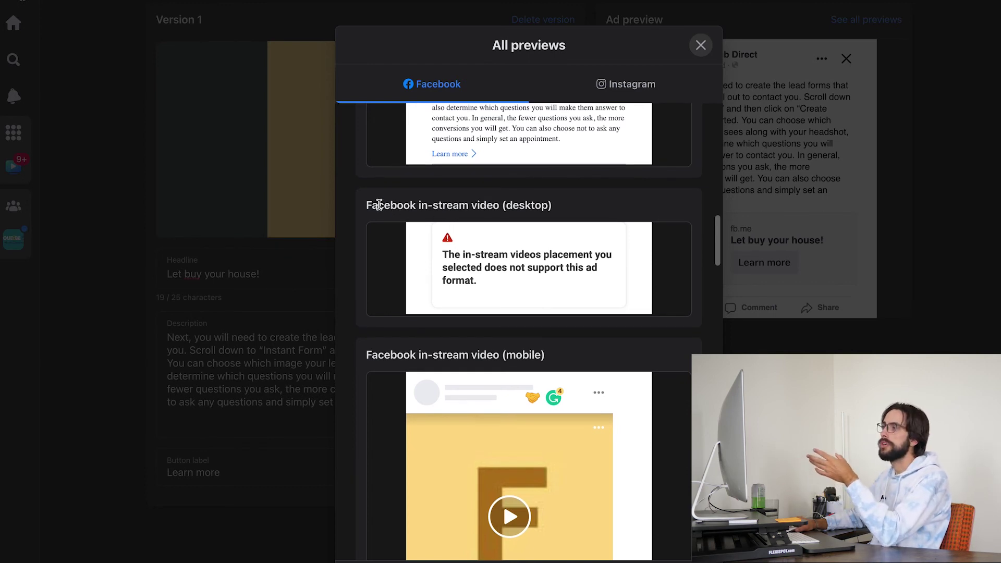
{"action": "scroll", "coordinate": [490, 252], "scroll_direction": "down", "scroll_amount": 1}
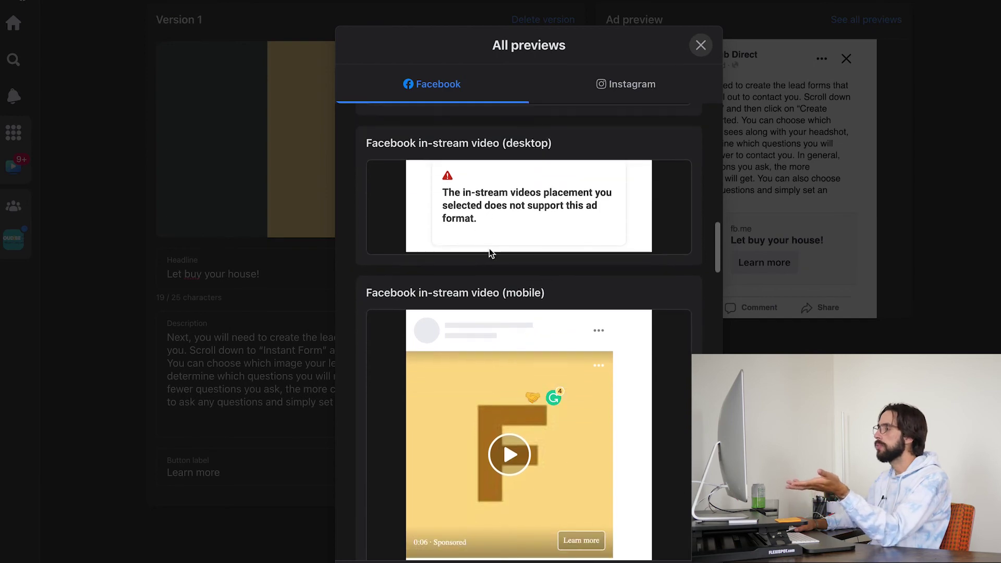
{"action": "scroll", "coordinate": [490, 253], "scroll_direction": "down", "scroll_amount": 6}
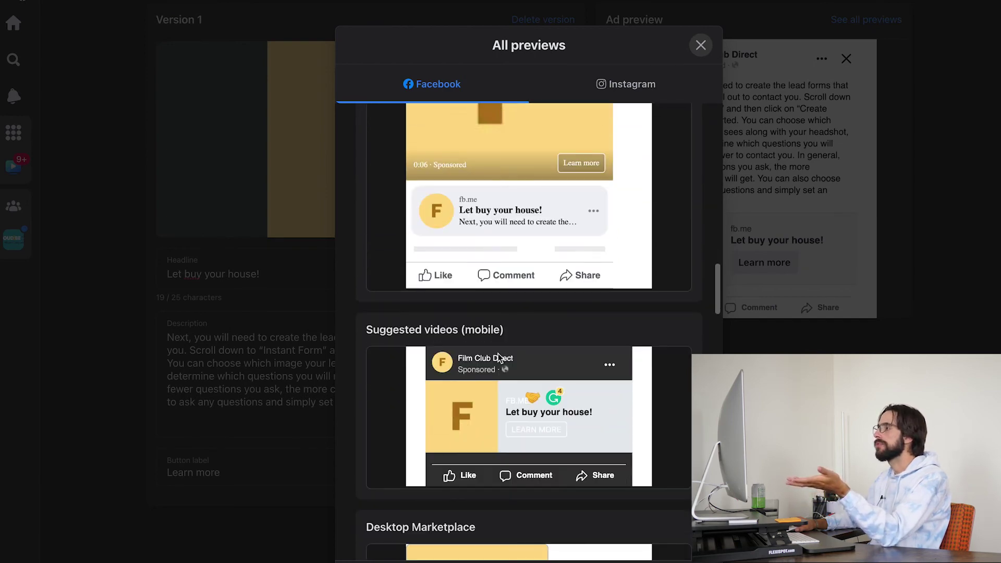
- Check the Instagram placement previews and their warnings, then close All previews
{"action": "scroll", "coordinate": [498, 354], "scroll_direction": "down", "scroll_amount": 9}
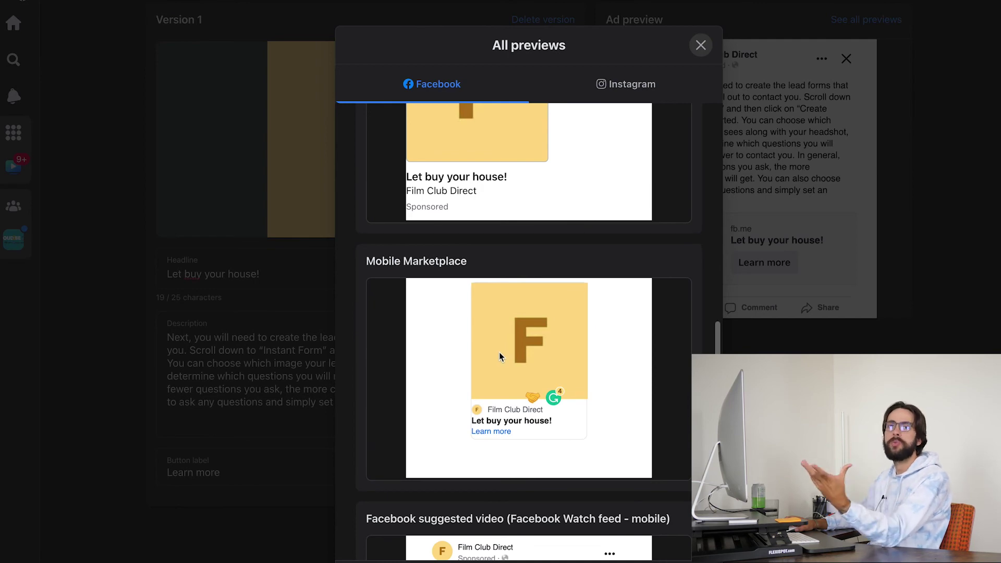
{"action": "scroll", "coordinate": [499, 352], "scroll_direction": "up", "scroll_amount": 15}
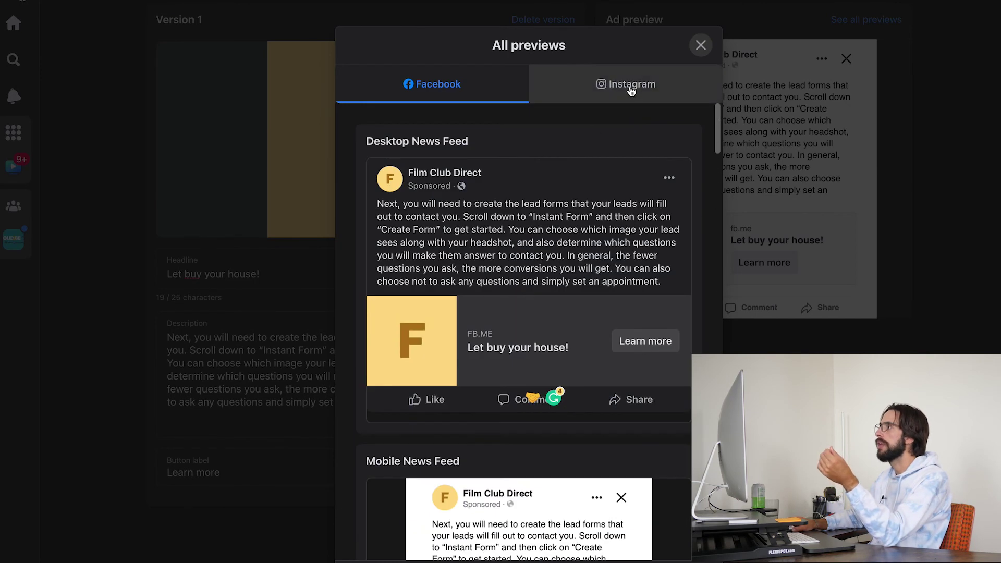
{"action": "left_click", "coordinate": [629, 87]}
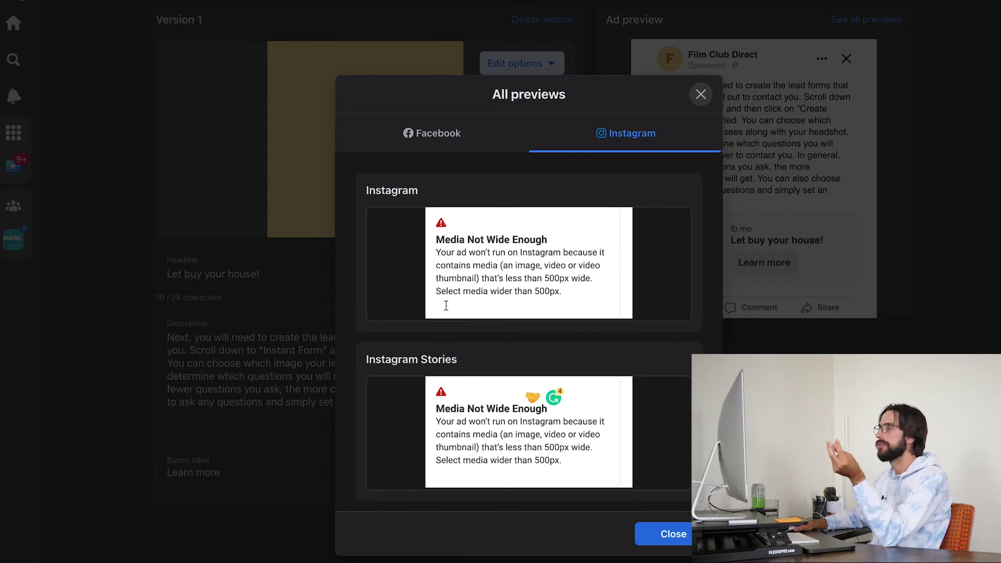
{"action": "left_click", "coordinate": [686, 545]}
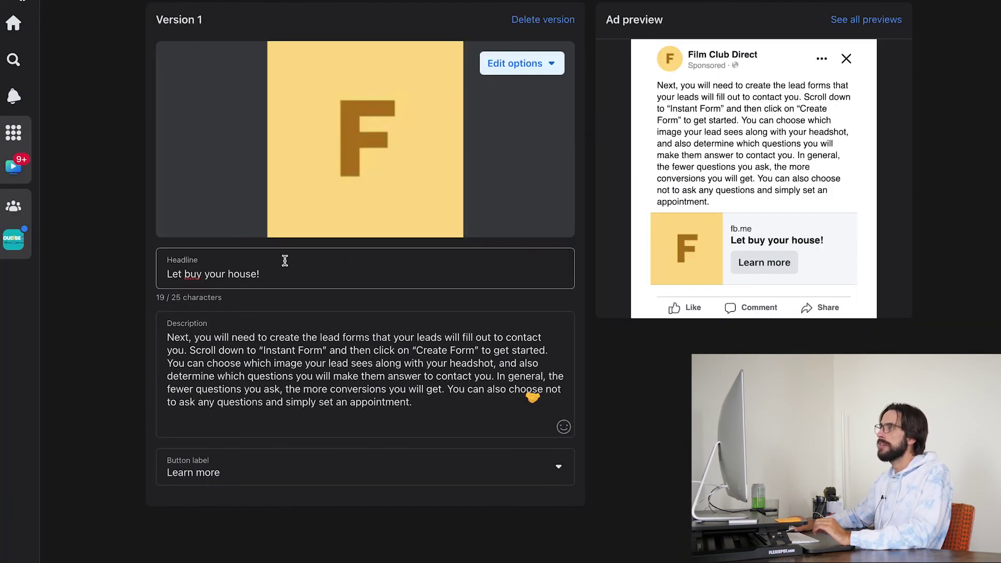
- Highlight the Estimated daily results heading and the people-reached range
{"action": "left_click", "coordinate": [244, 376]}
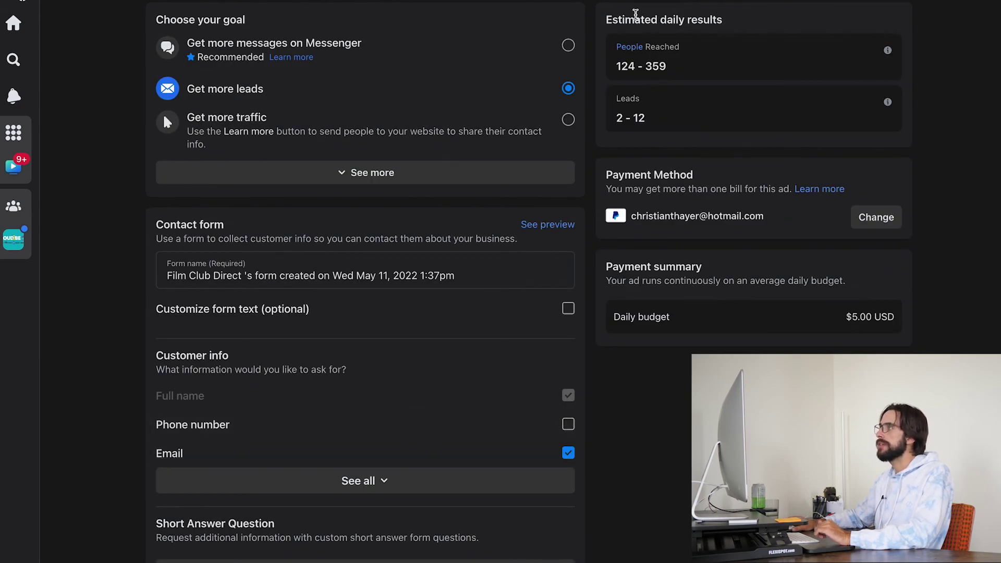
{"action": "left_click_drag", "start_coordinate": [608, 20], "coordinate": [721, 30]}
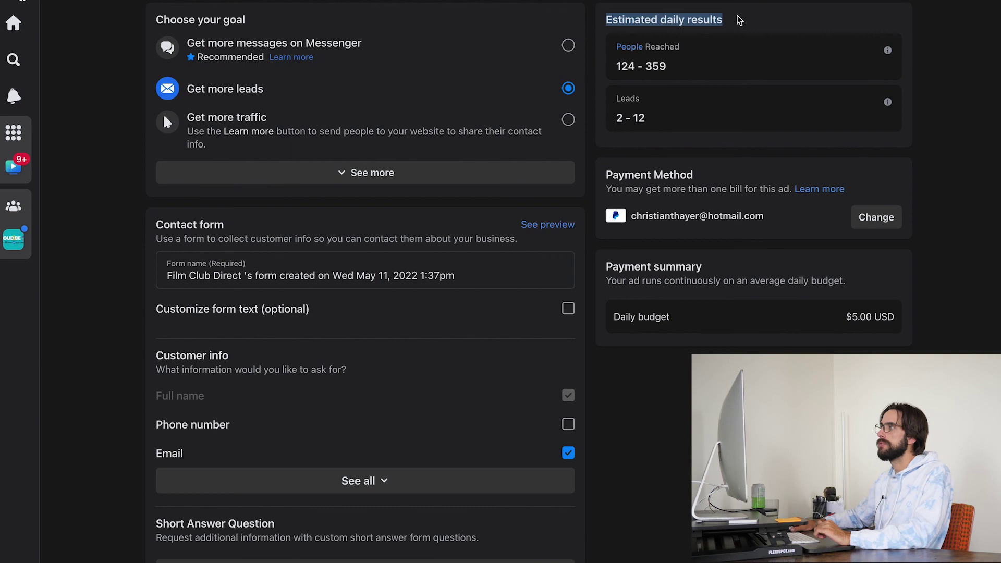
{"action": "left_click", "coordinate": [740, 21]}
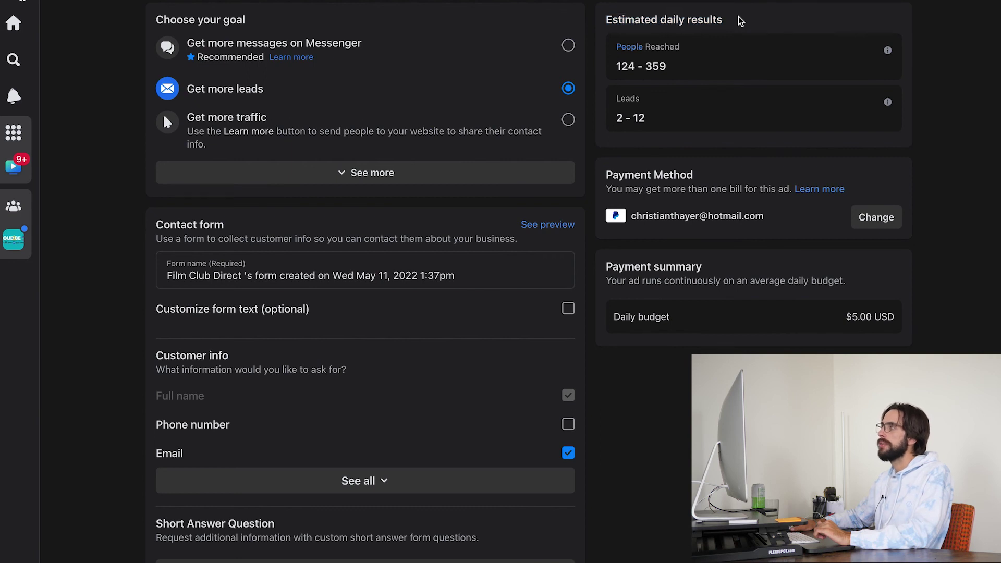
{"action": "left_click_drag", "start_coordinate": [617, 72], "coordinate": [677, 74]}
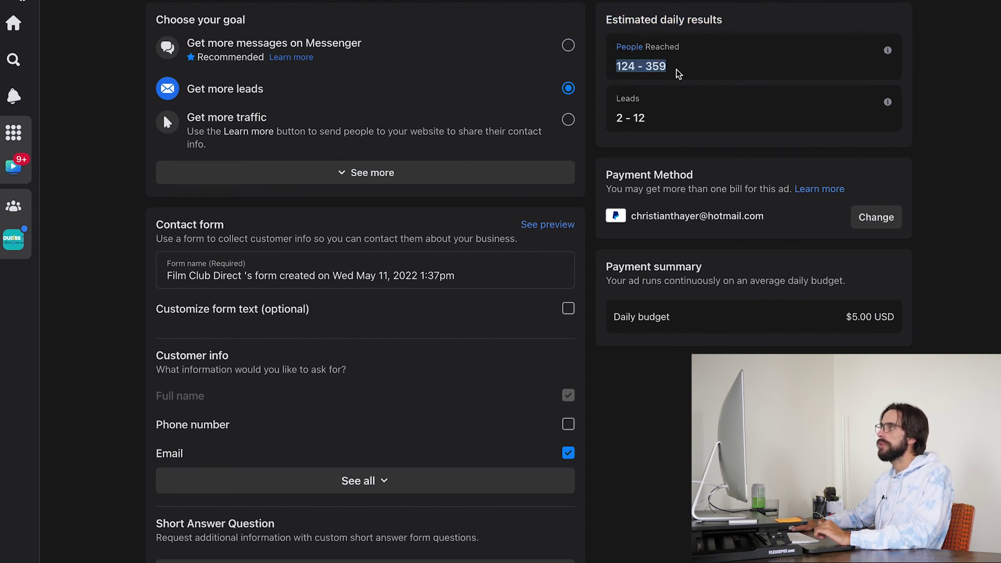
{"action": "left_click", "coordinate": [693, 74]}
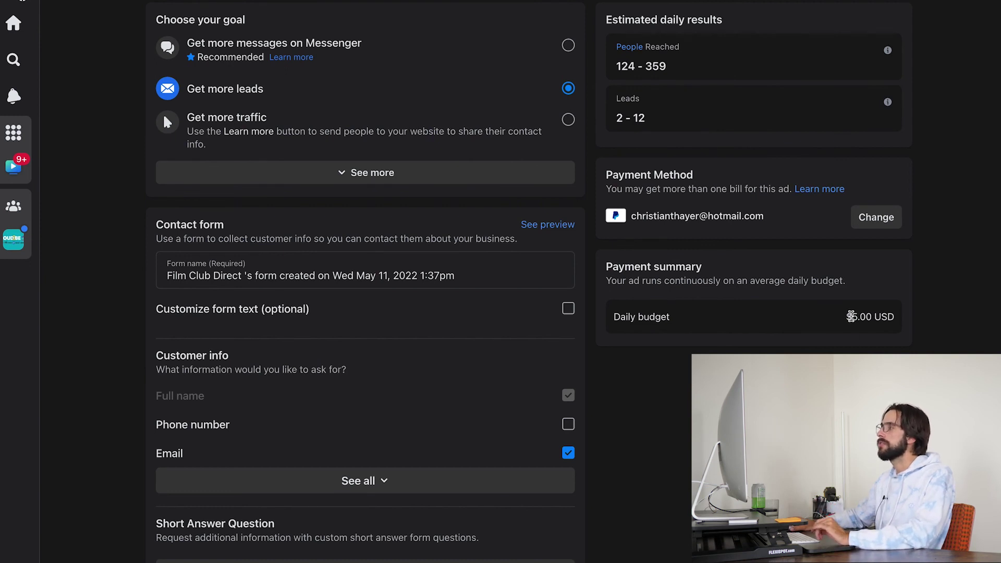
- Highlight the current $5.00 daily budget and bring up its Edit budget dialog
{"action": "double_click", "coordinate": [851, 317]}
{"action": "left_click", "coordinate": [748, 322]}
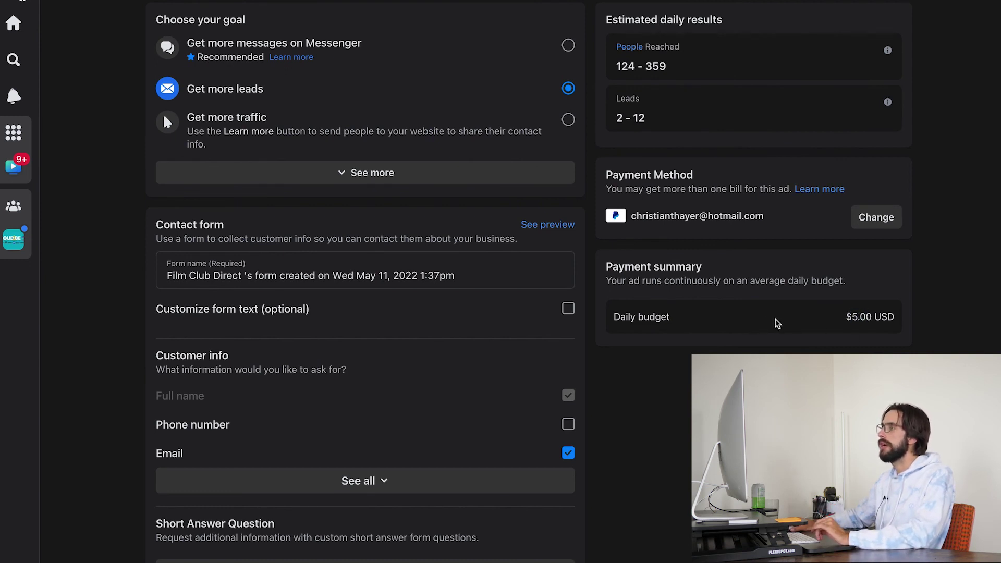
{"action": "scroll", "coordinate": [775, 322], "scroll_direction": "down", "scroll_amount": 9}
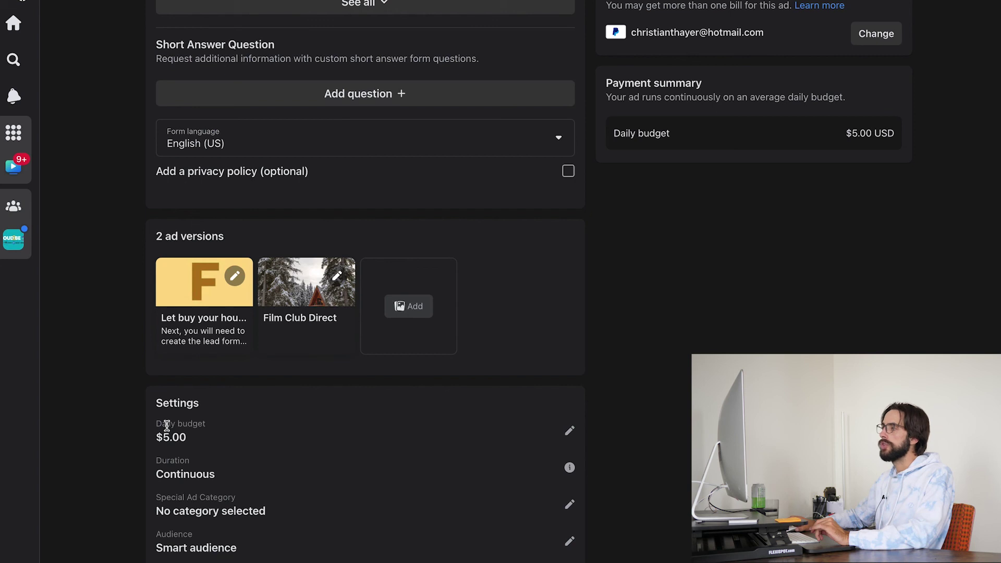
{"action": "left_click", "coordinate": [569, 430]}
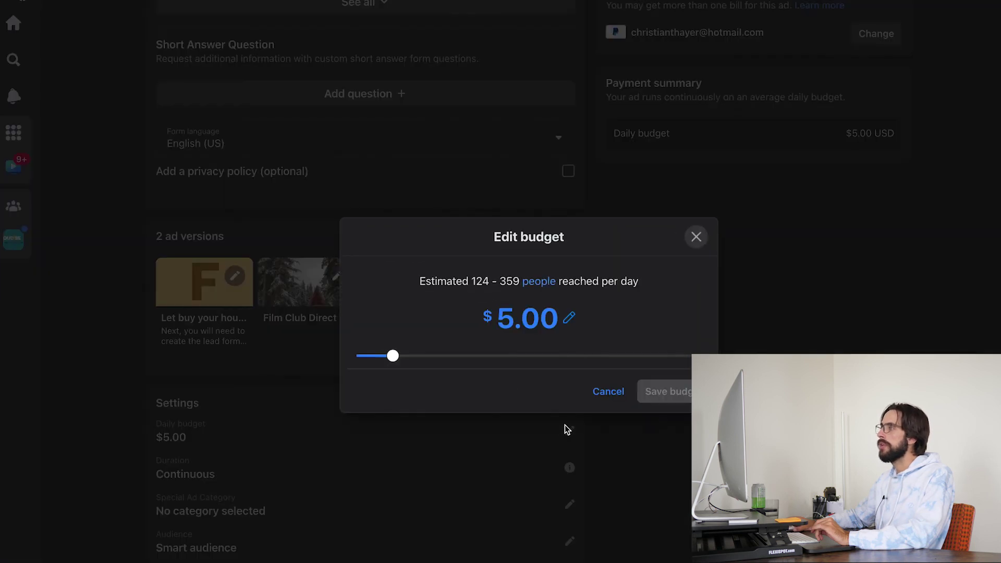
- Slide the daily budget to $10.00 and save, giving 246–712 reached and 4–21 leads per day
{"action": "left_click_drag", "start_coordinate": [395, 360], "coordinate": [469, 358]}
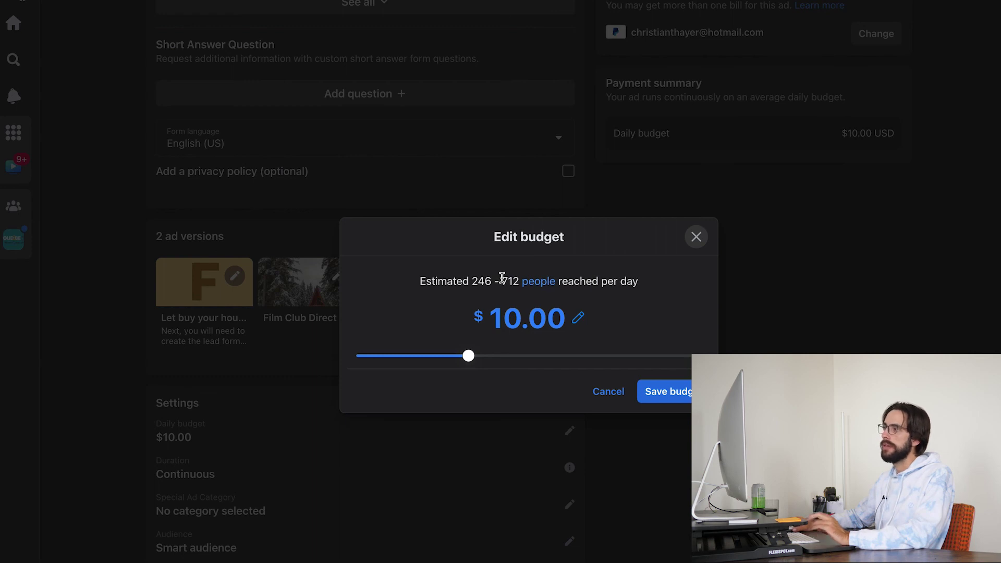
{"action": "left_click", "coordinate": [667, 391]}
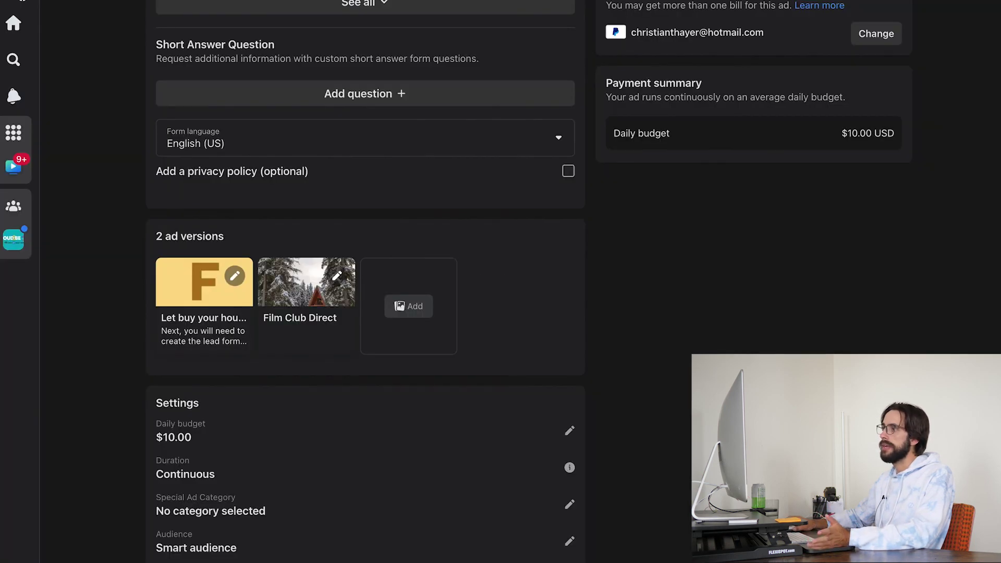
{"action": "scroll", "coordinate": [689, 397], "scroll_direction": "up", "scroll_amount": 3}
- Scroll up to review the updated $10.00 estimates, then back down to Settings
{"action": "scroll", "coordinate": [655, 130], "scroll_direction": "up", "scroll_amount": 6}
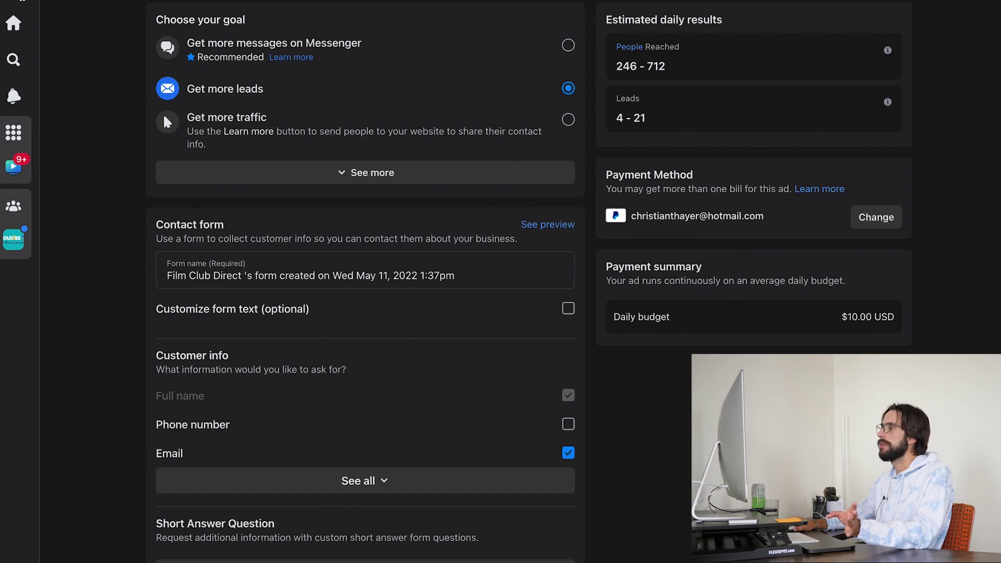
{"action": "scroll", "coordinate": [365, 282], "scroll_direction": "down", "scroll_amount": 9}
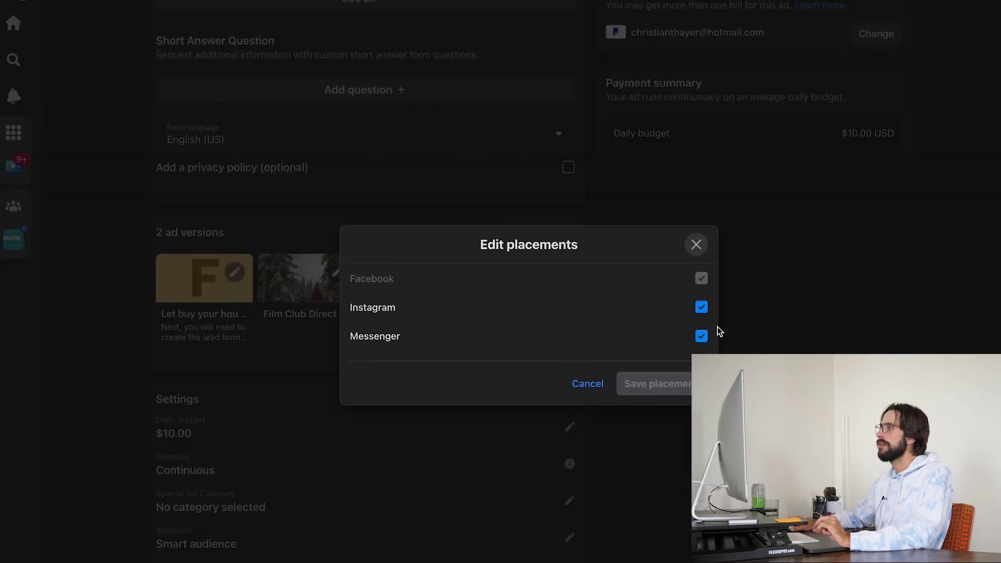
- Uncheck Messenger and Instagram so only Facebook placement remains, and save
{"action": "left_click", "coordinate": [701, 336]}
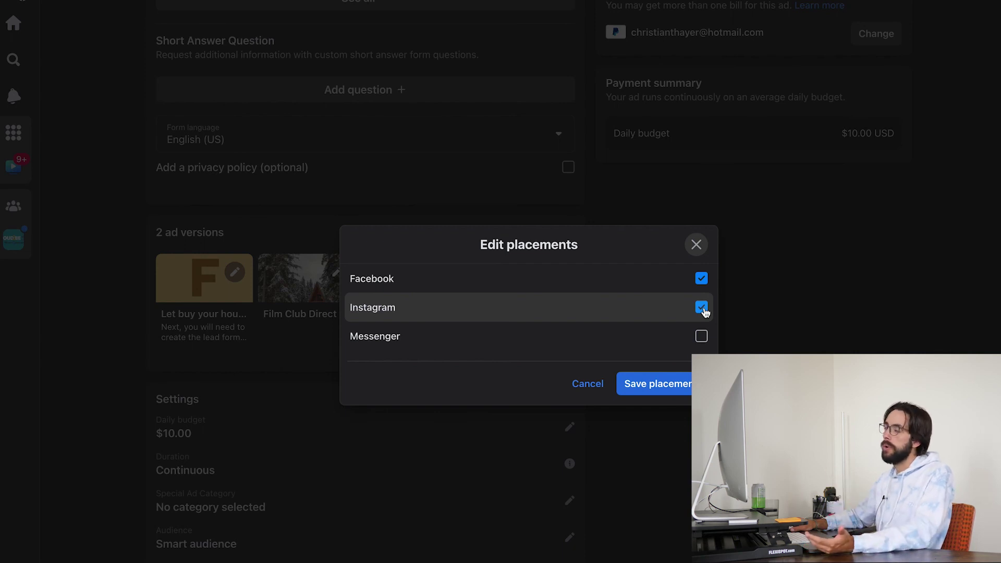
{"action": "left_click", "coordinate": [702, 309]}
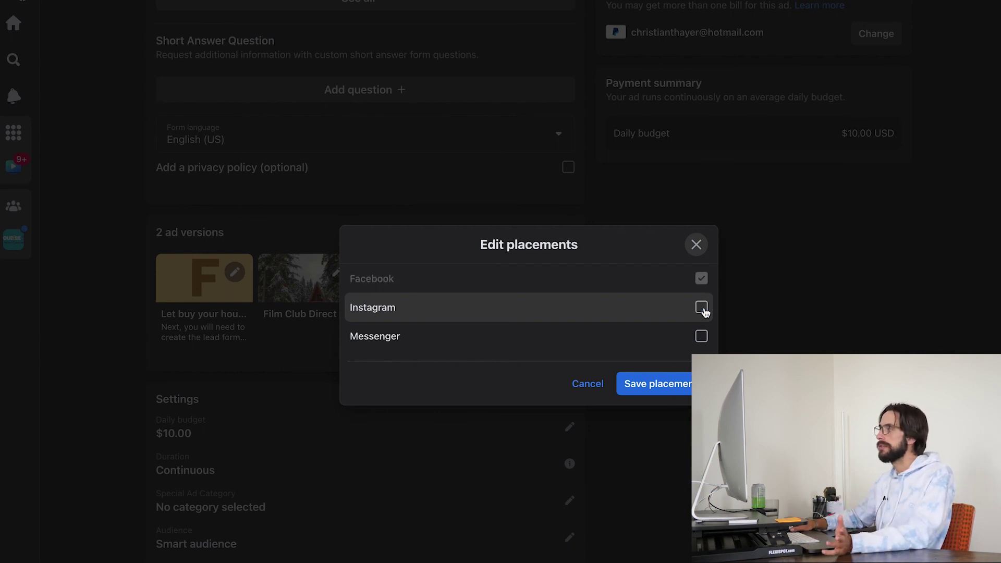
{"action": "left_click", "coordinate": [672, 394]}
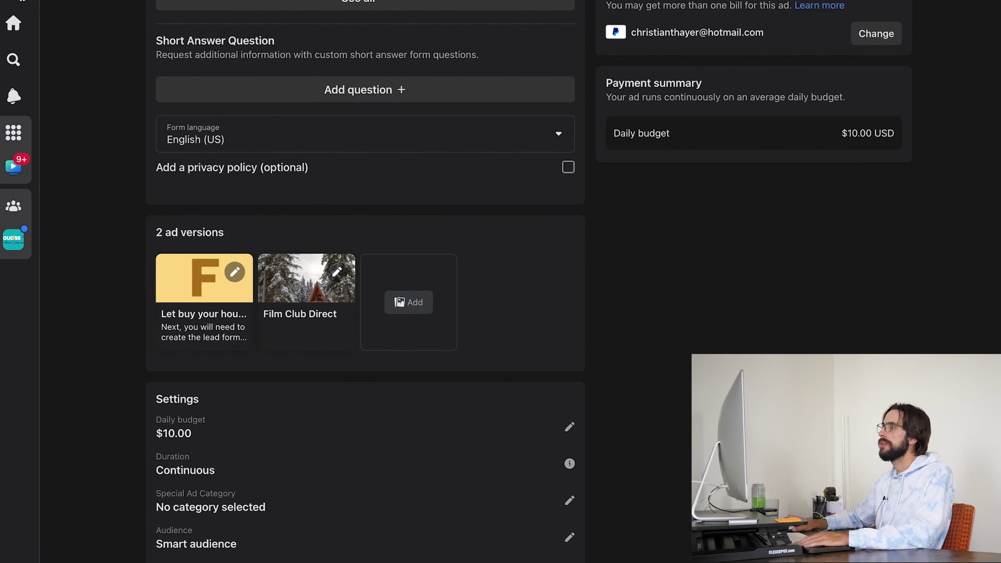
{"action": "scroll", "coordinate": [668, 463], "scroll_direction": "up", "scroll_amount": 10}
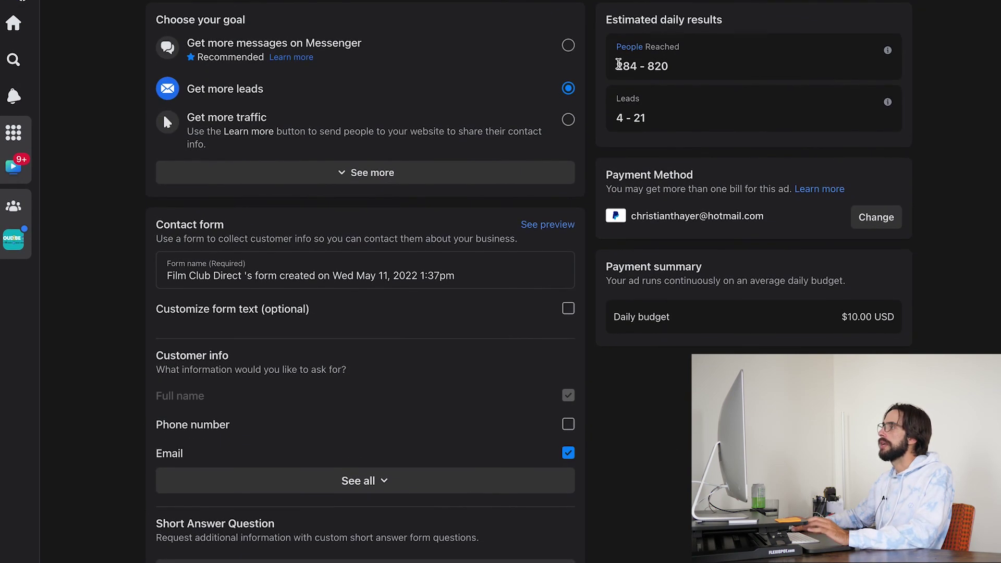